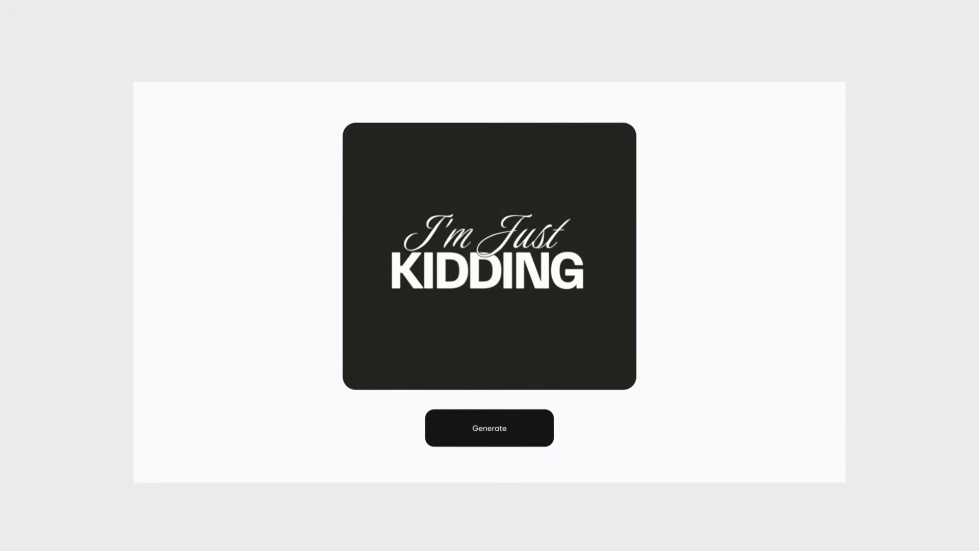
pyautogui.click(486, 433)
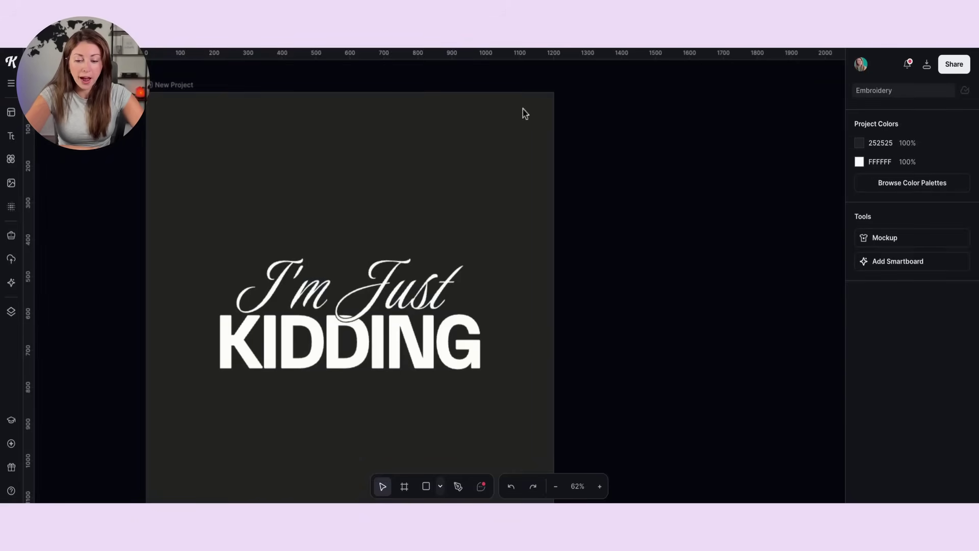
# Duplicate the dark "I'm Just KIDDING" artboard directly below the original.
pyautogui.scroll(-3, 325, 364)
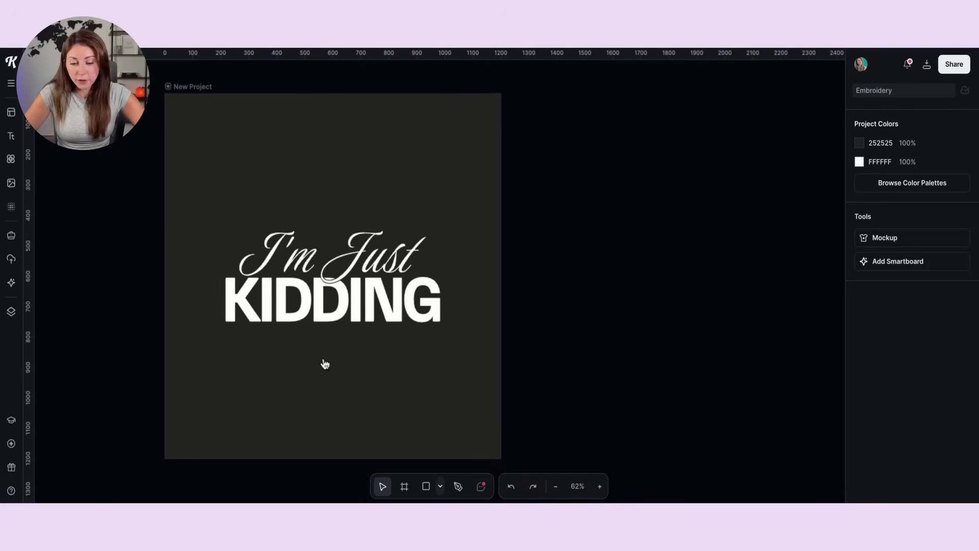
pyautogui.scroll(-3, 323, 358)
pyautogui.moveTo(256, 186); pyautogui.dragTo(258, 433)
pyautogui.scroll(-3, 257, 432)
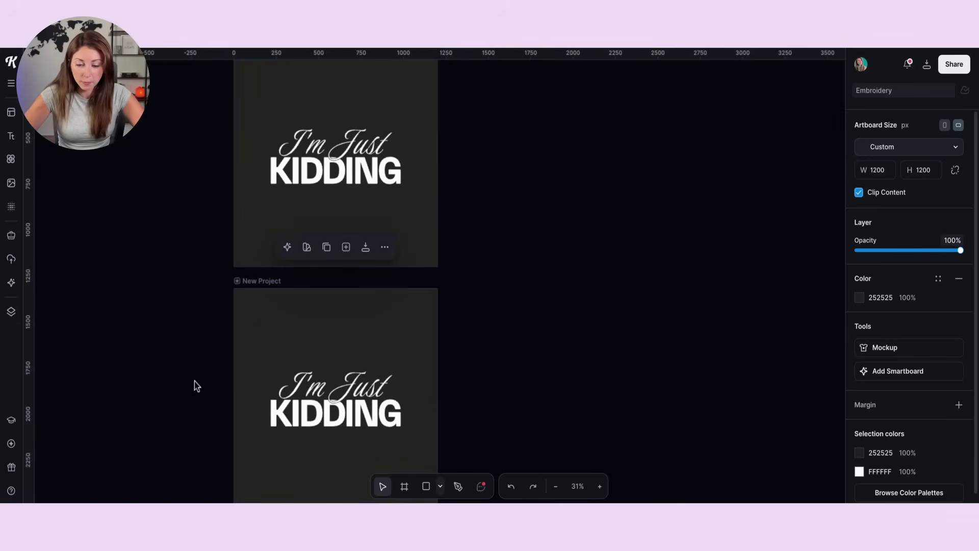
# Recolor both text lines on the duplicated artboard to black (000000).
pyautogui.moveTo(194, 384); pyautogui.dragTo(408, 357)
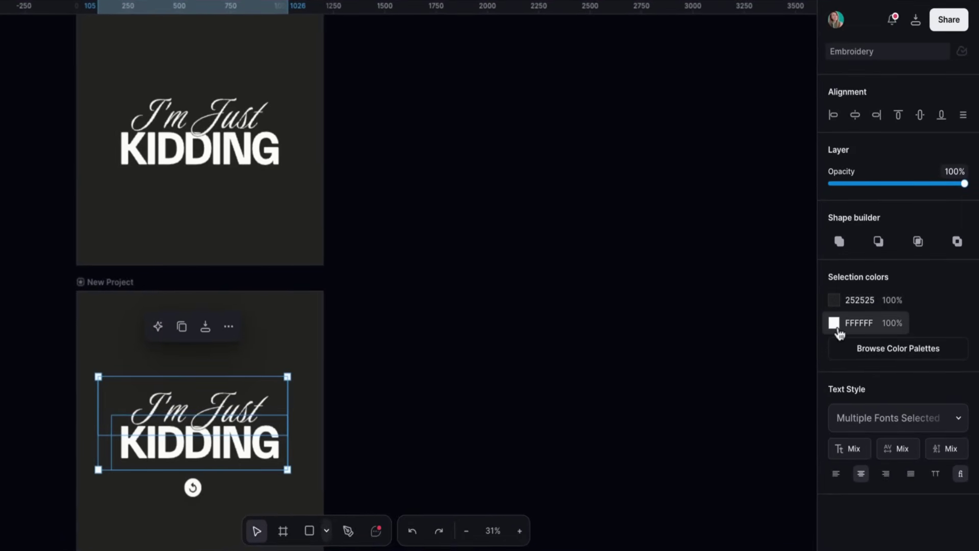
pyautogui.click(834, 323)
pyautogui.moveTo(647, 263); pyautogui.dragTo(565, 491)
pyautogui.click(565, 491)
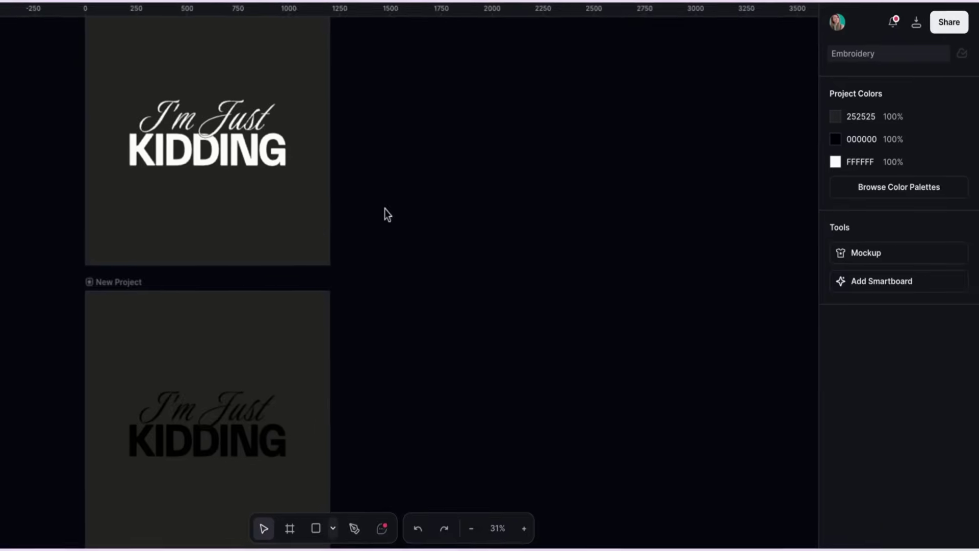
# Change the duplicated artboard's background color to white (FFFFFF).
pyautogui.click(81, 282)
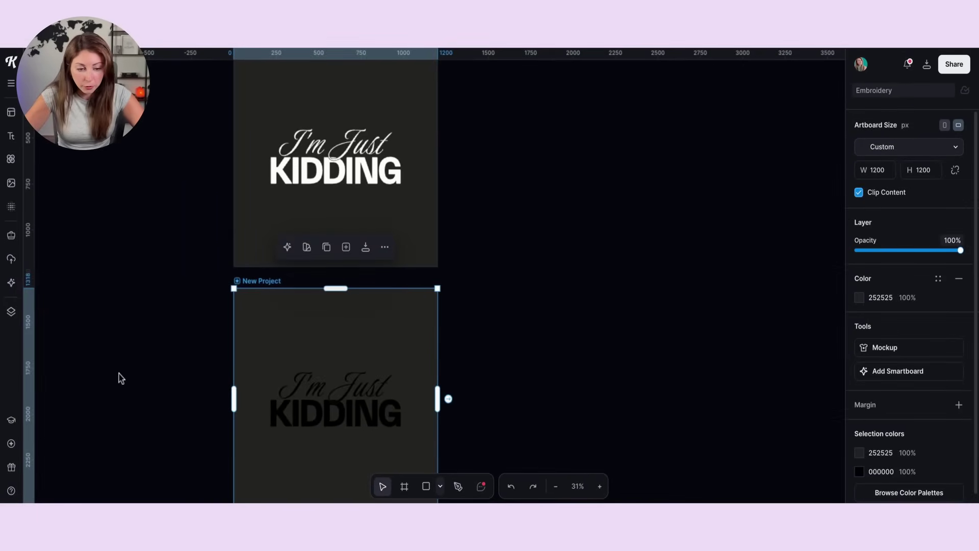
pyautogui.click(859, 298)
pyautogui.moveTo(804, 338); pyautogui.dragTo(641, 214)
pyautogui.click(518, 214)
# Add a Smartboard linked to the original dark artboard with the white lettering.
pyautogui.scroll(3, 518, 214)
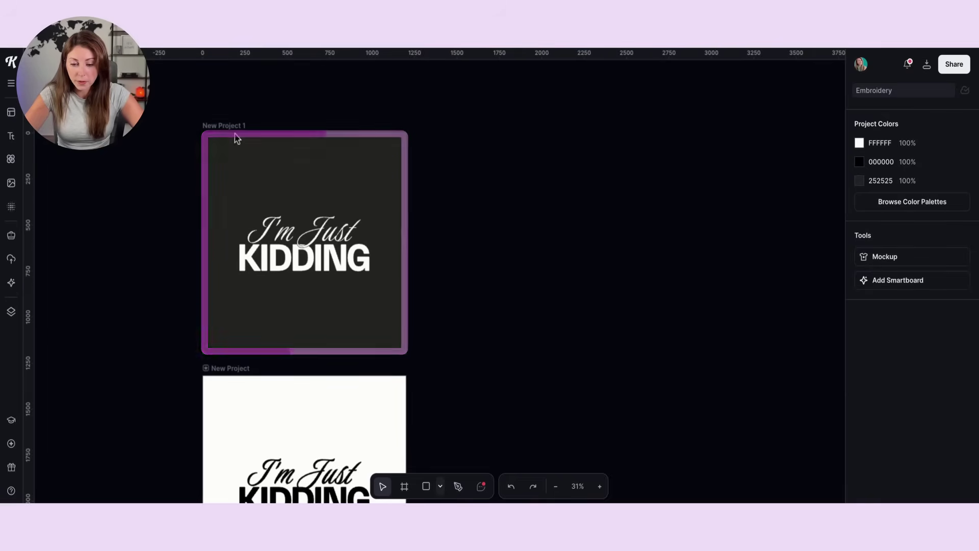
pyautogui.click(205, 126)
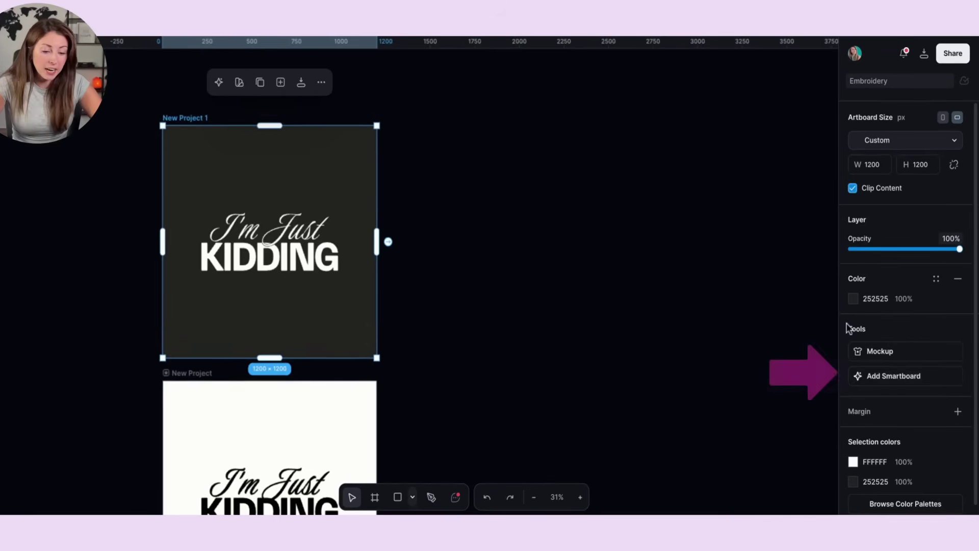
pyautogui.click(891, 377)
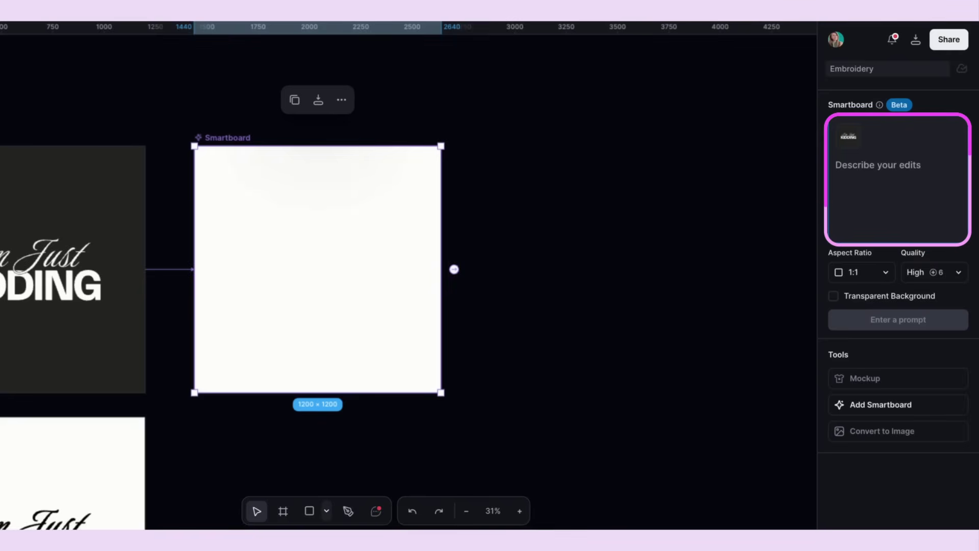
# Prompt the Smartboard to "make this design look embroidered on a black hat".
pyautogui.write('make thius')
pyautogui.press('BackSpace')
pyautogui.press('BackSpace')
pyautogui.press('BackSpace')
pyautogui.write('s design look emr')
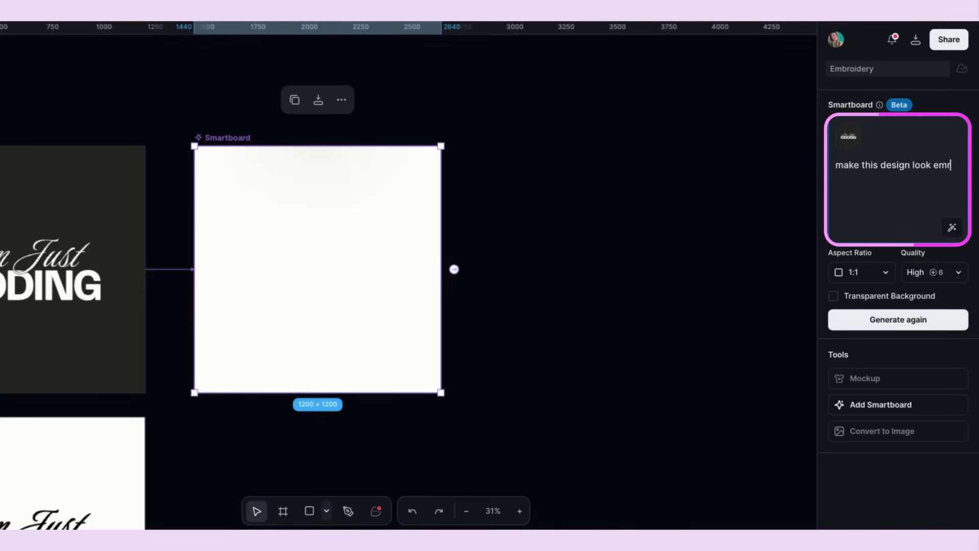
pyautogui.press('BackSpace')
pyautogui.write('broidered on a white')
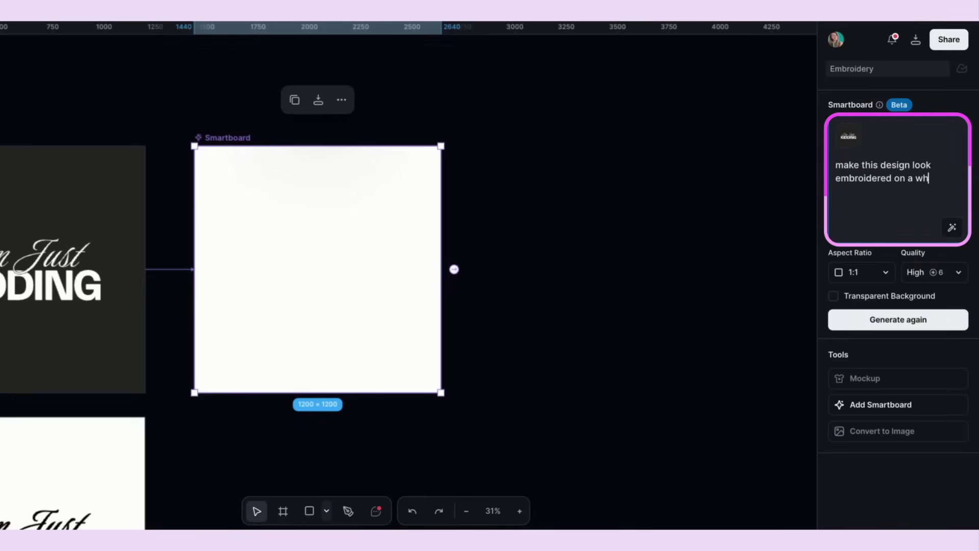
pyautogui.press('BackSpace')
pyautogui.press('BackSpace')
pyautogui.press('BackSpace')
pyautogui.press('BackSpace')
pyautogui.press('BackSpace')
pyautogui.write('bl')
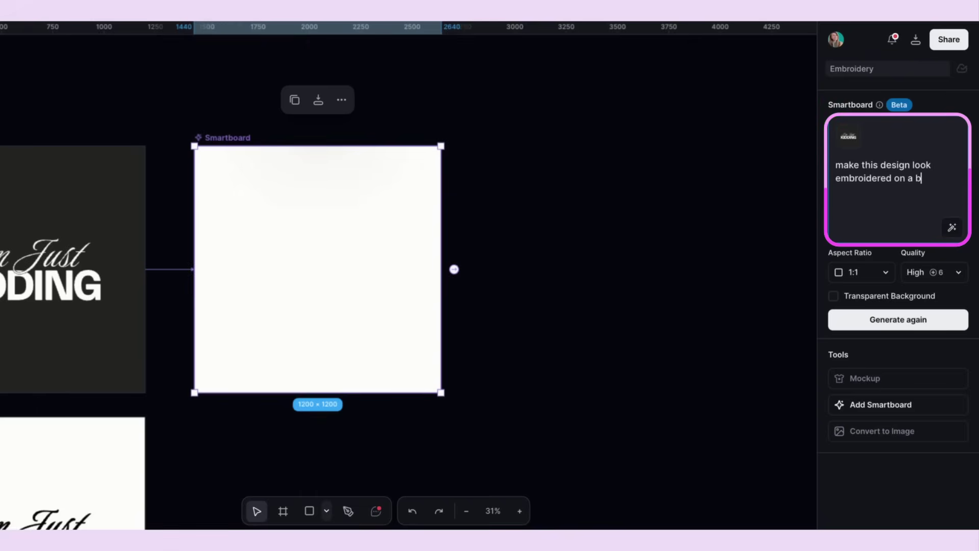
pyautogui.write('ack')
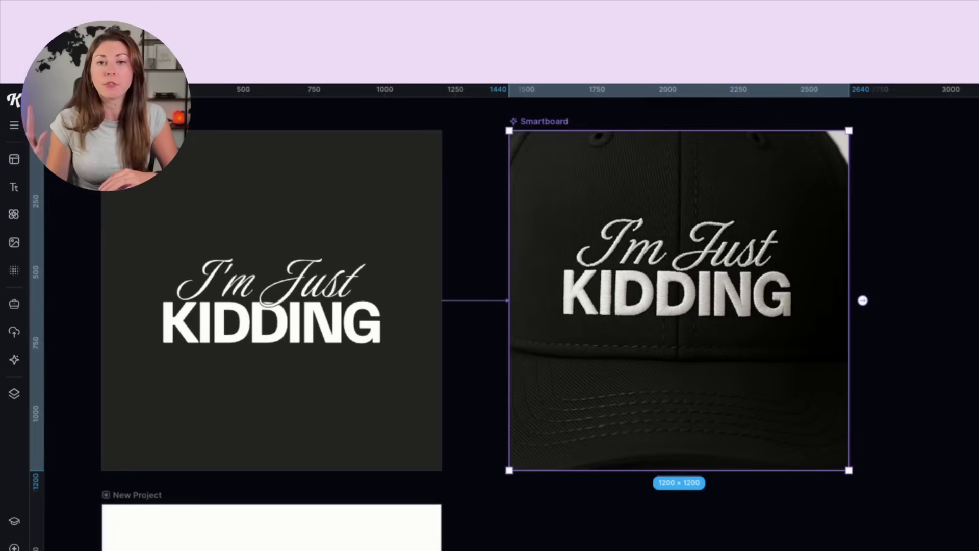
# Draw a new artboard of about 1304 × 1338 px beside the embroidered hat Smartboard.
pyautogui.scroll(5, 648, 245)
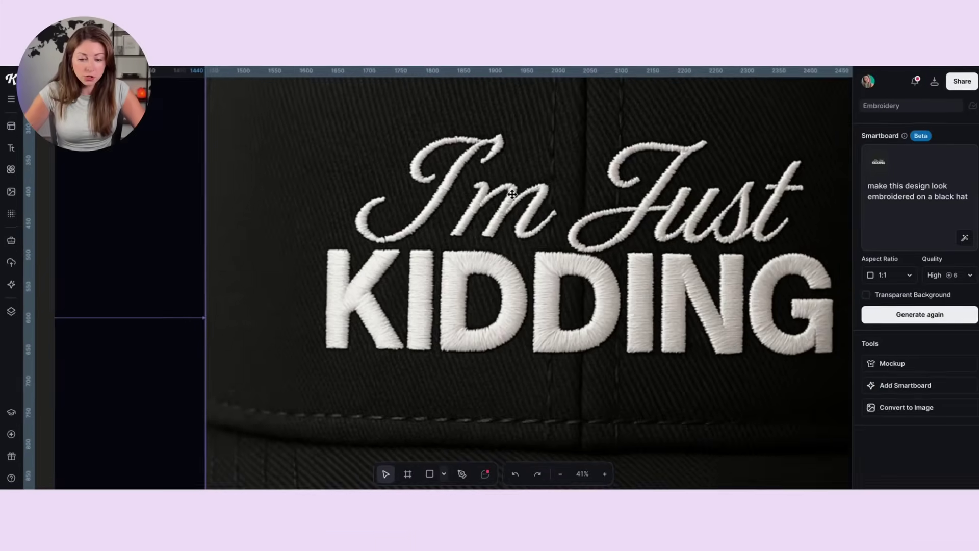
pyautogui.scroll(-3, 512, 194)
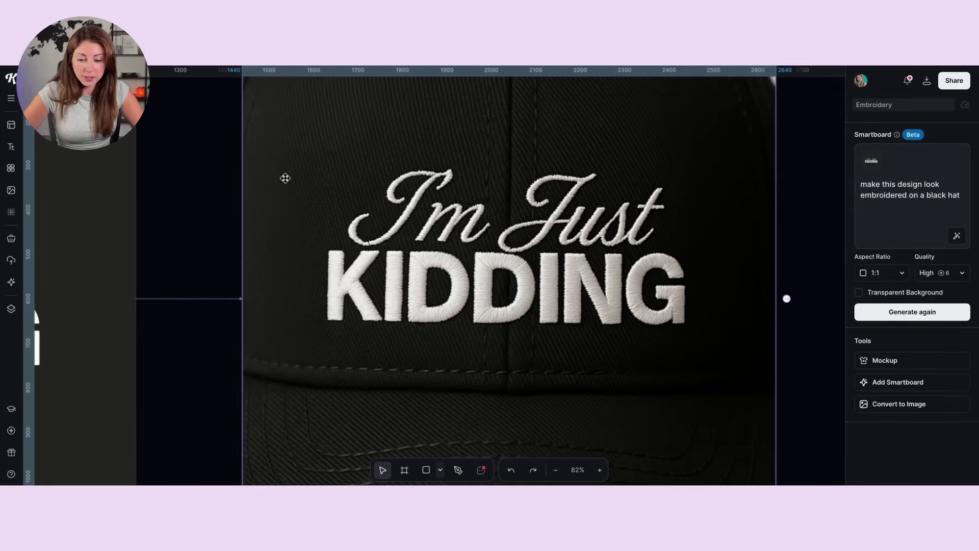
pyautogui.scroll(-5, 706, 343)
pyautogui.scroll(3, 706, 343)
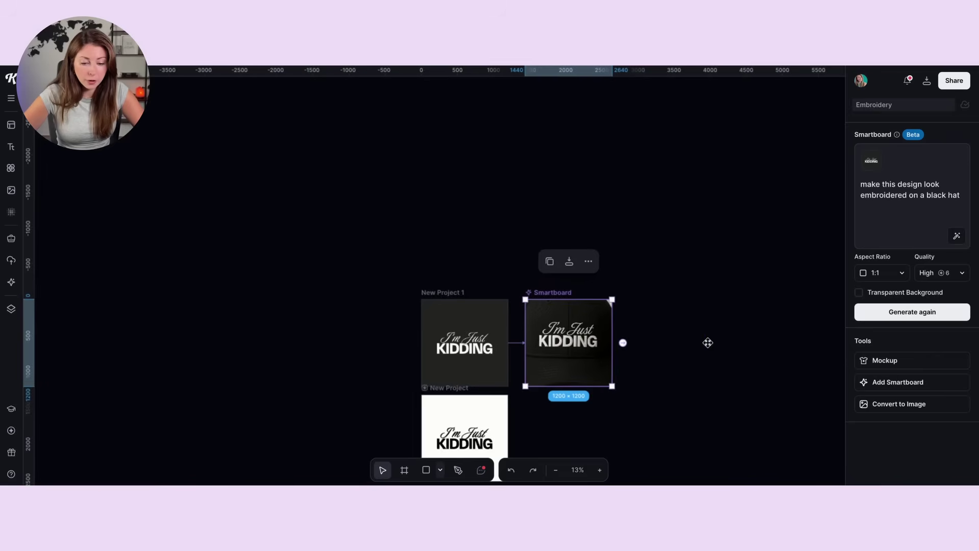
pyautogui.press('f')
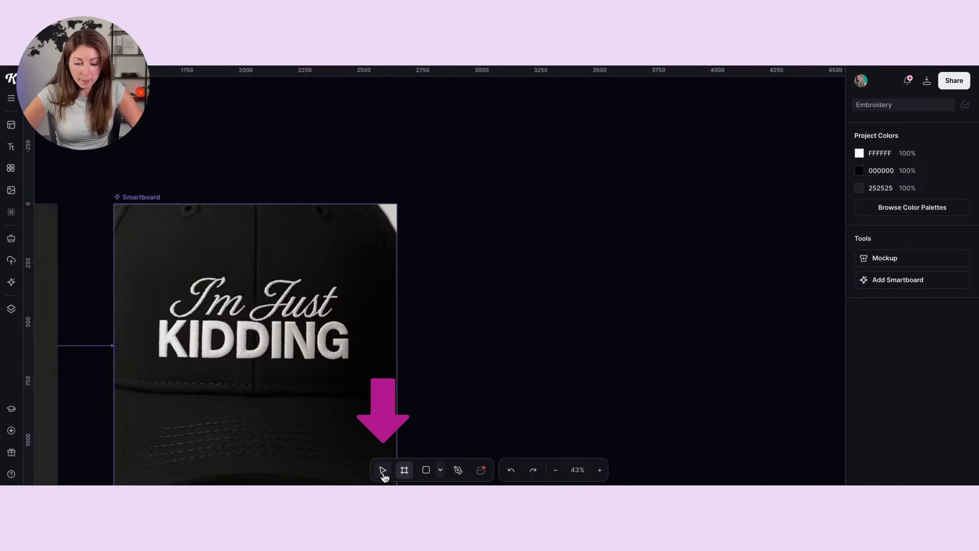
pyautogui.scroll(-4, 442, 228)
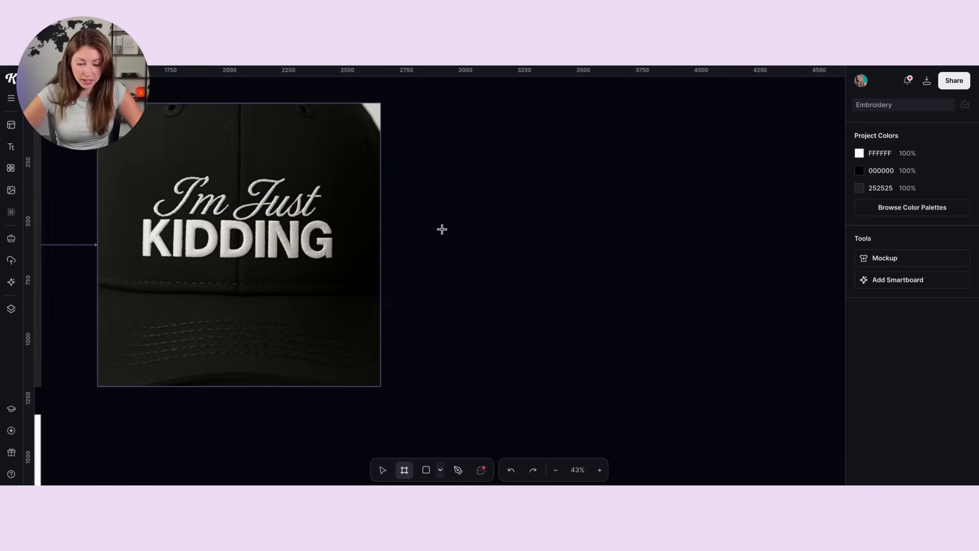
pyautogui.hscroll(2, 442, 229)
pyautogui.scroll(-3, 441, 229)
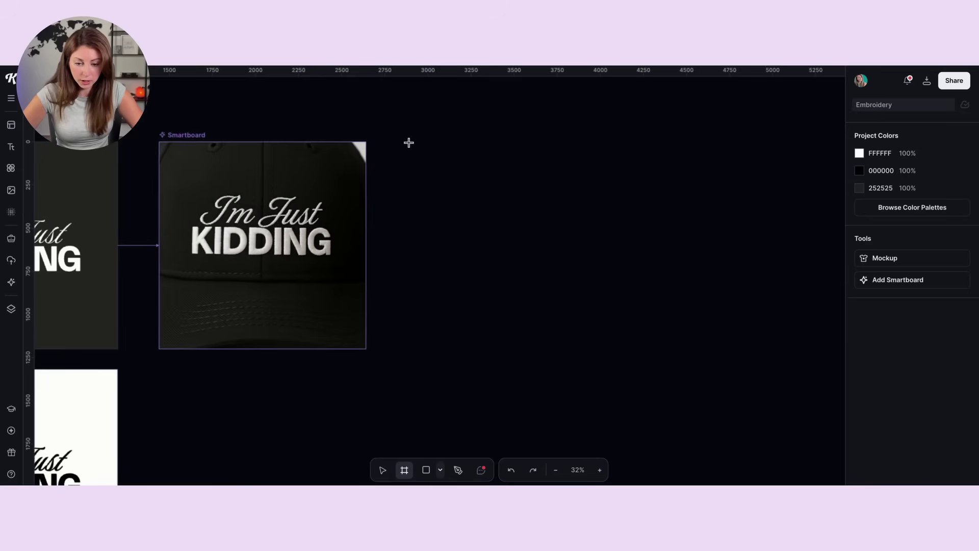
pyautogui.moveTo(408, 142); pyautogui.dragTo(632, 373)
# Set the new artboard's size to 2000 px wide and 2000 px high.
pyautogui.click(879, 178)
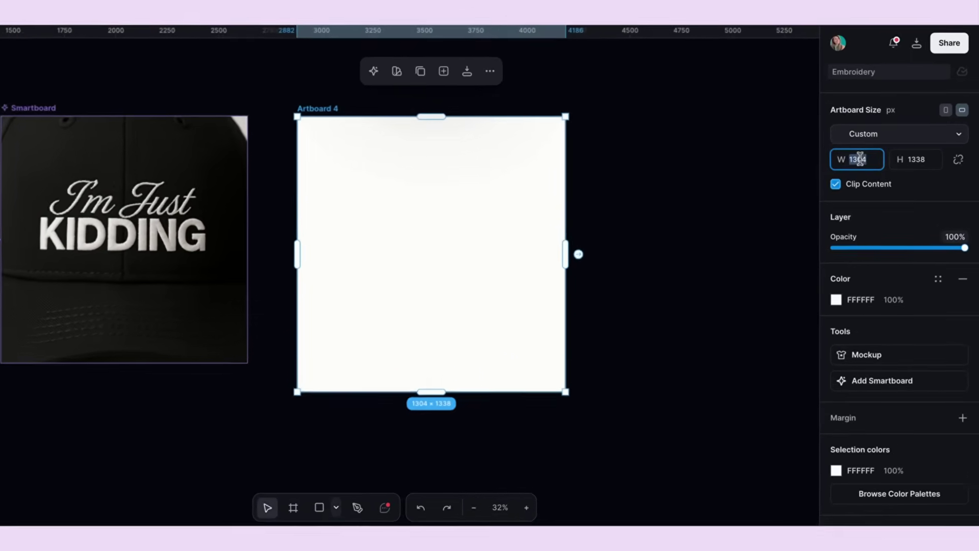
pyautogui.write('2000')
pyautogui.press('Tab')
pyautogui.write('2')
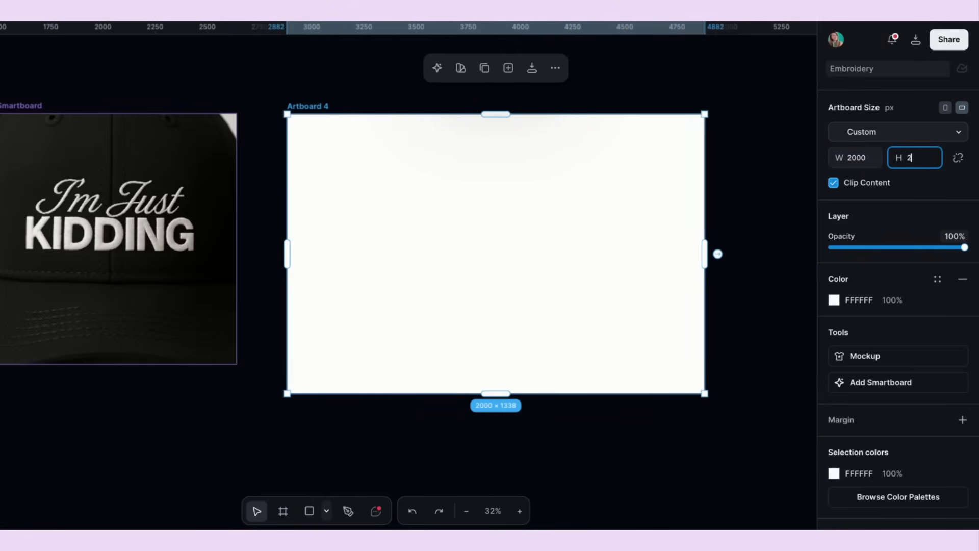
pyautogui.write('000')
pyautogui.press('Return')
pyautogui.hscroll(5, 483, 208)
pyautogui.scroll(-3, 483, 208)
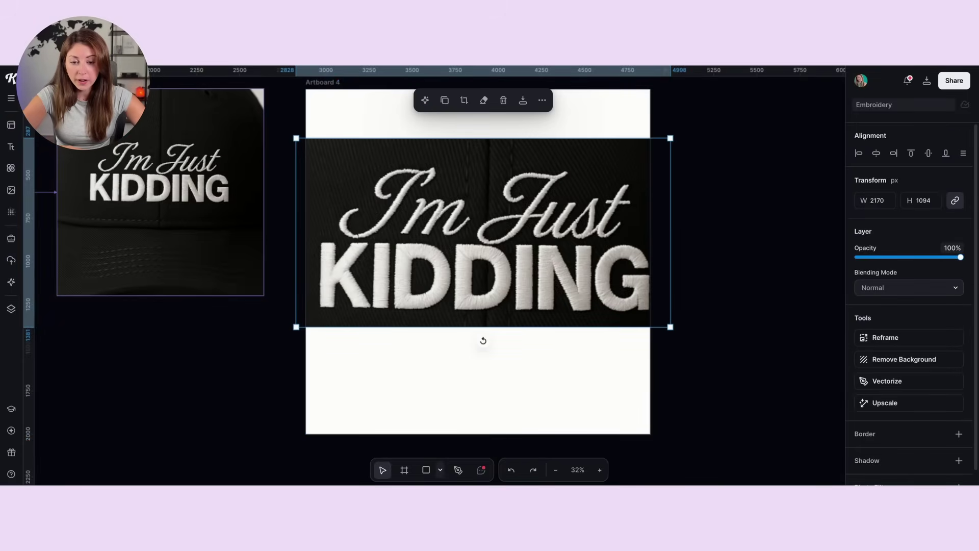
# Examine the stitch detail in both lines of the embroidered lettering image on the square artboard.
pyautogui.scroll(5, 365, 312)
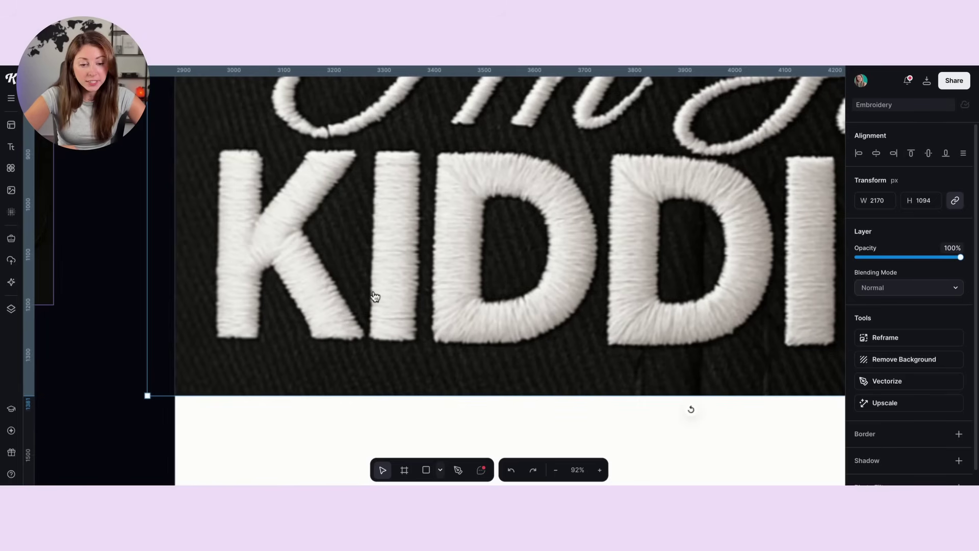
pyautogui.hscroll(3, 375, 296)
pyautogui.hscroll(4, 541, 235)
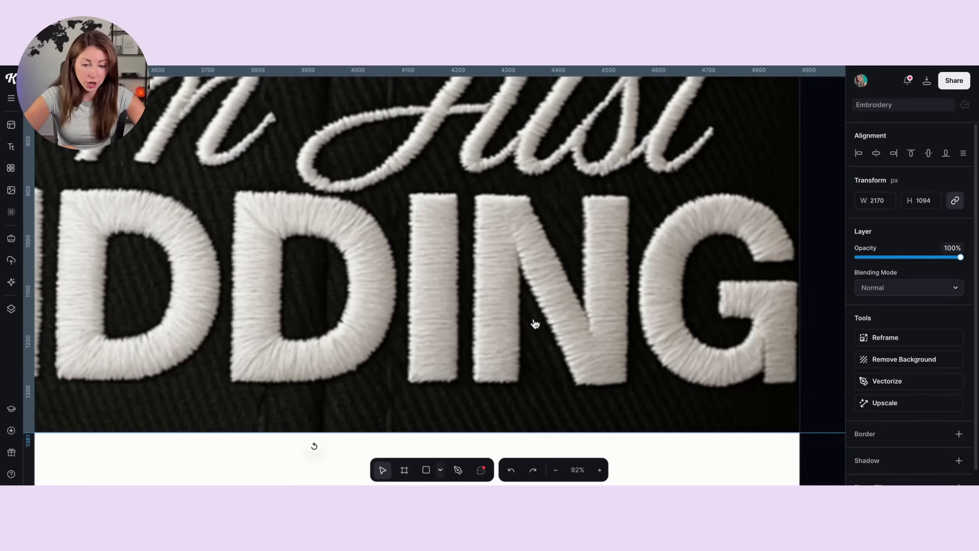
pyautogui.scroll(1, 763, 298)
pyautogui.hscroll(1, 762, 298)
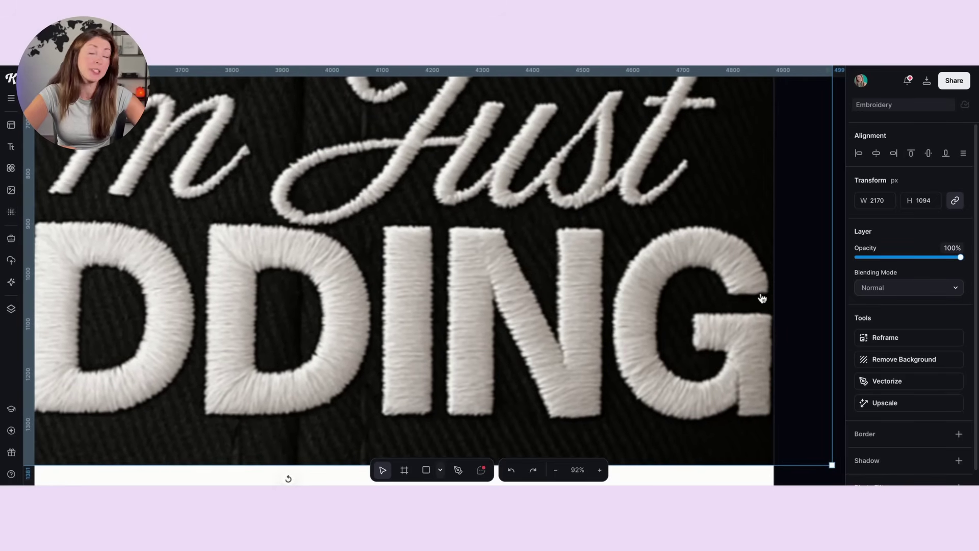
pyautogui.scroll(-3, 452, 302)
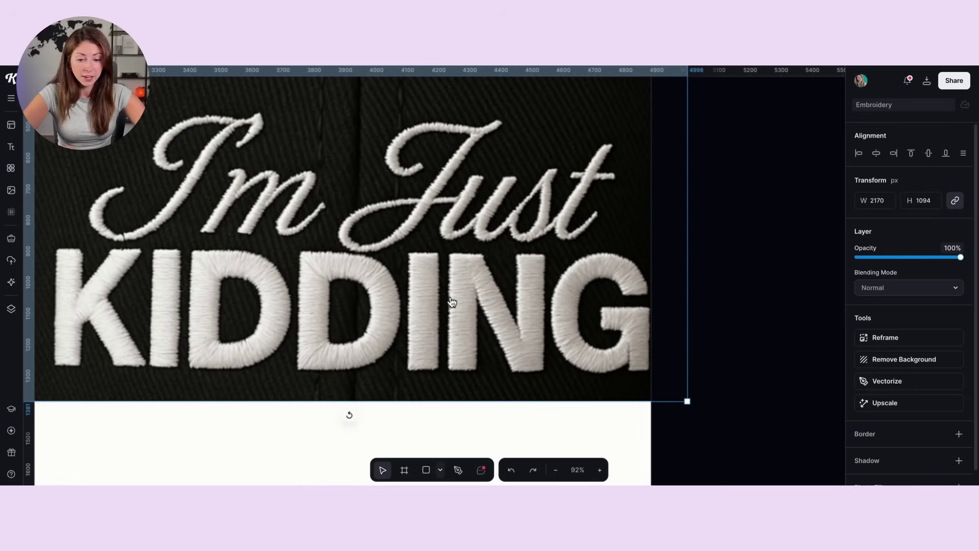
pyautogui.scroll(5, 249, 176)
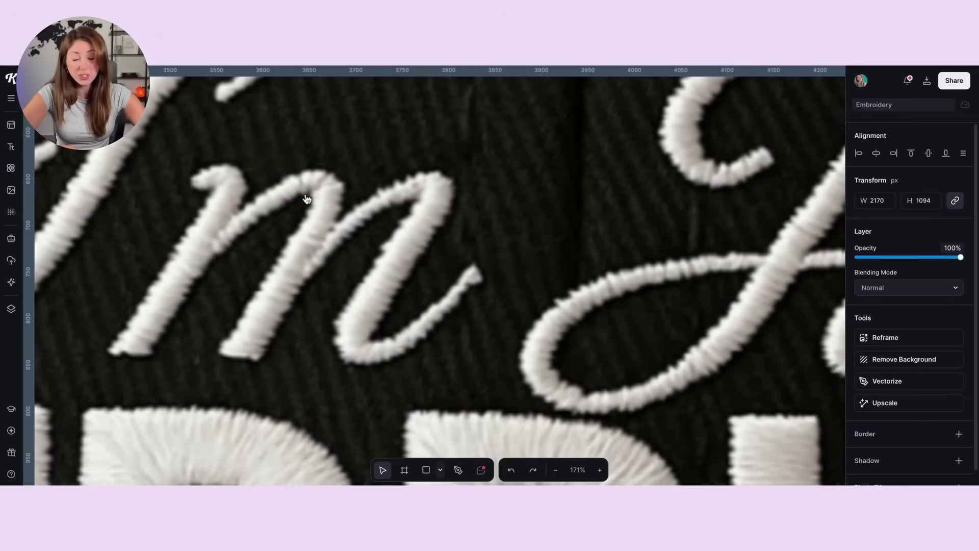
pyautogui.scroll(-5, 306, 199)
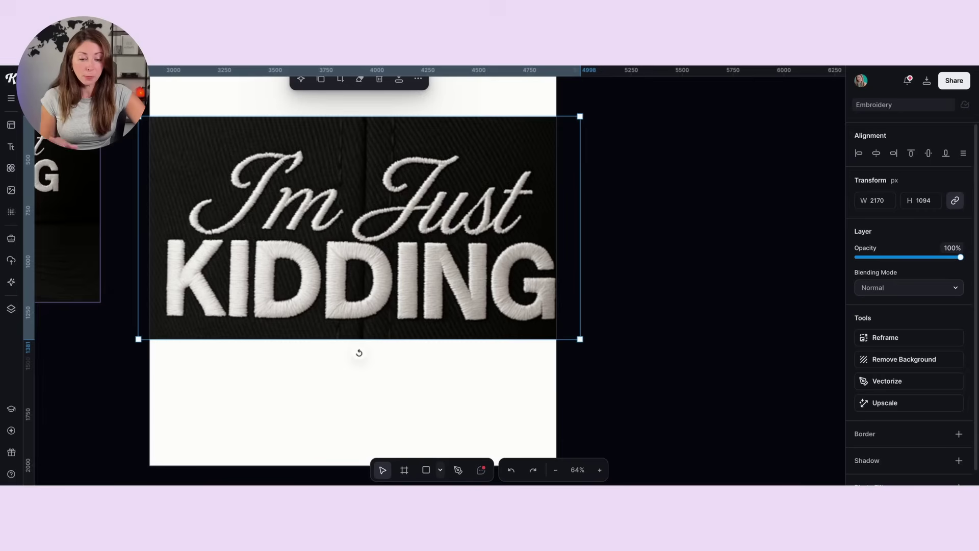
# Remove the background from the embroidered lettering image.
pyautogui.click(891, 363)
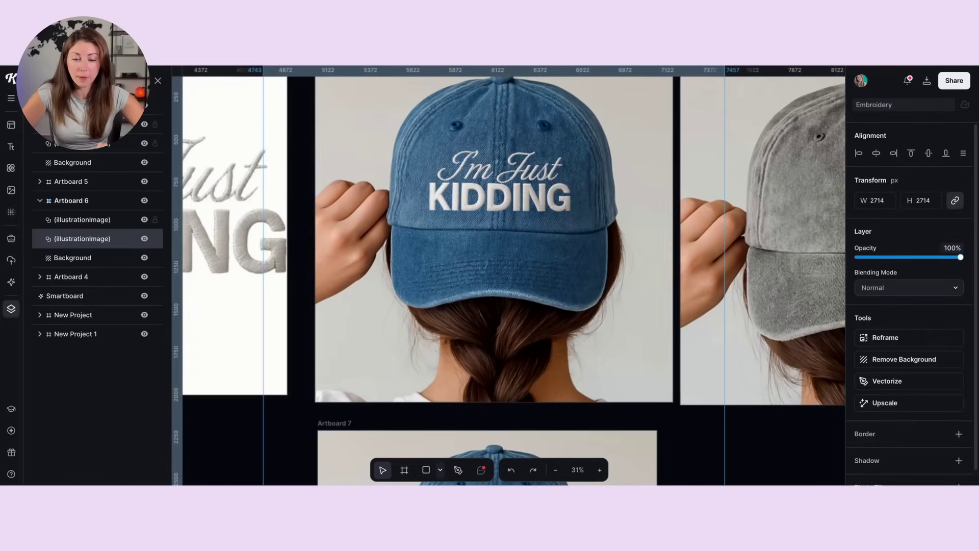
# Duplicate the embroidered lettering from the blue hat and place the copy on the front of the gray hat.
pyautogui.scroll(5, 498, 217)
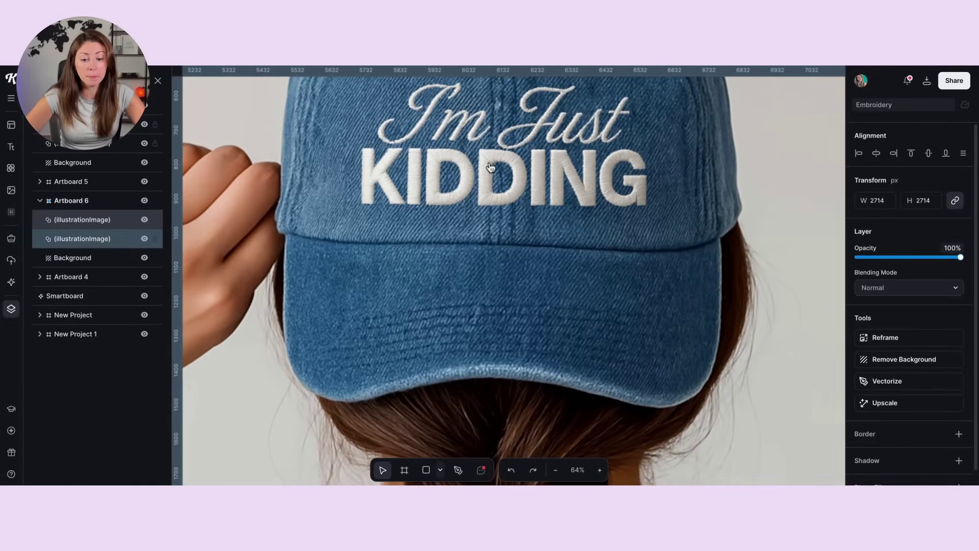
pyautogui.scroll(-5, 491, 169)
pyautogui.hscroll(5, 504, 173)
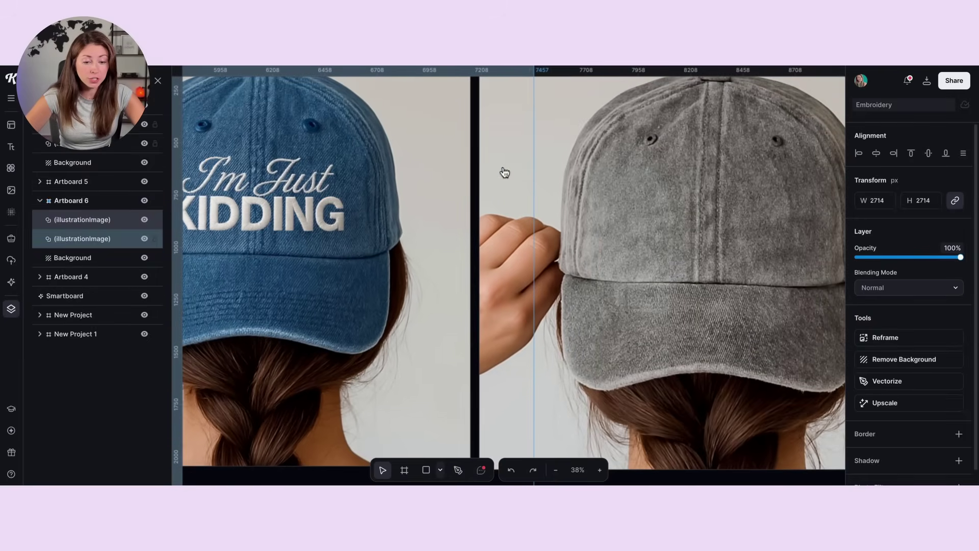
pyautogui.click(234, 194)
pyautogui.hotkey('ctrl', 'd')
pyautogui.moveTo(232, 193); pyautogui.dragTo(691, 206)
pyautogui.click(572, 320)
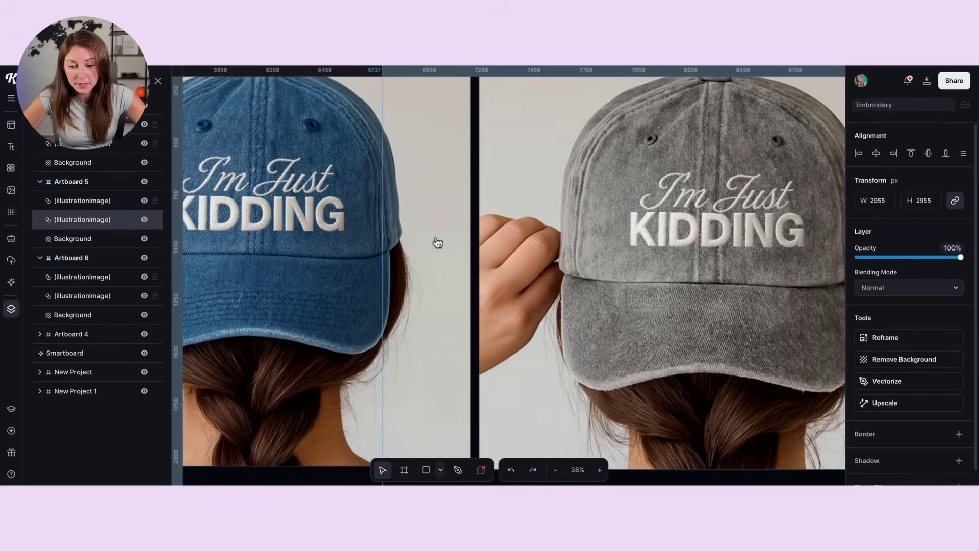
# Compare the embroidered lettering on the blue hat with the flat lettering on Artboard 7's hat.
pyautogui.scroll(5, 275, 194)
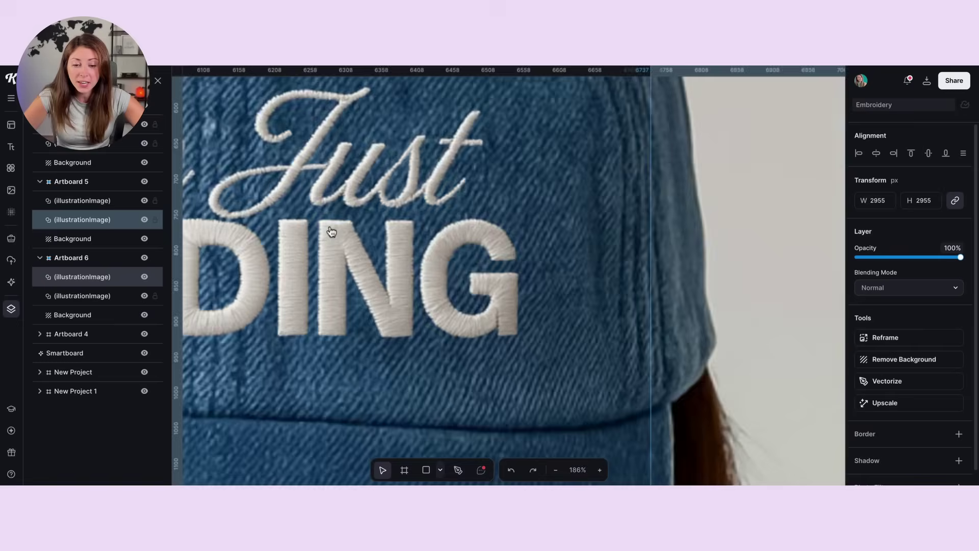
pyautogui.scroll(-6, 331, 231)
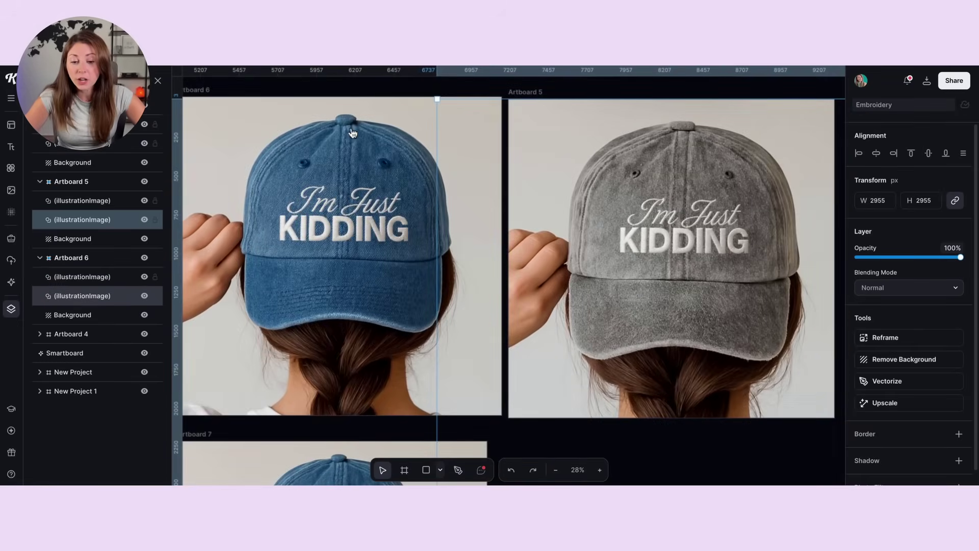
pyautogui.click(376, 87)
pyautogui.scroll(-4, 359, 158)
pyautogui.hscroll(-2, 359, 158)
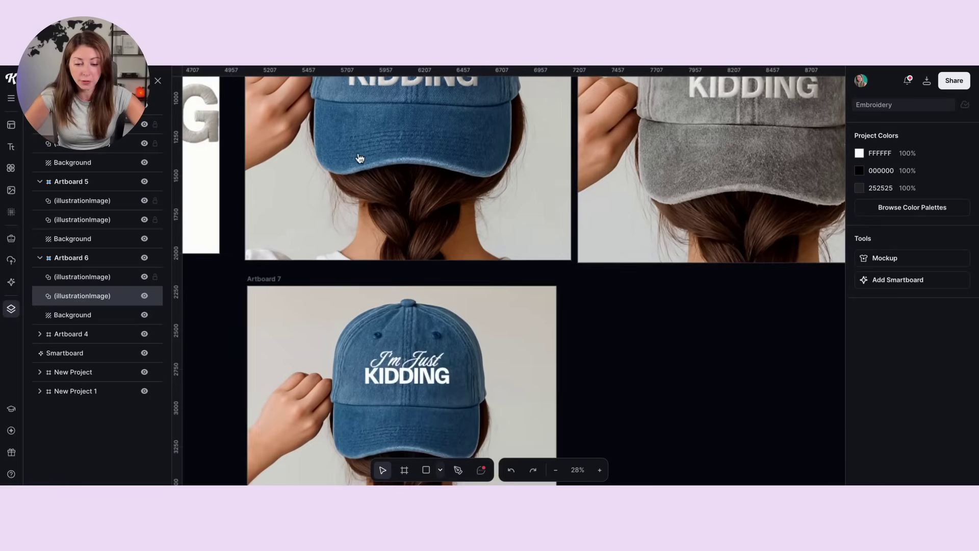
# Review the white hat smartboard's embroidered result alongside the prompt "make this design look embroidered on a white hat".
pyautogui.scroll(-2, 360, 158)
pyautogui.hscroll(-1, 359, 158)
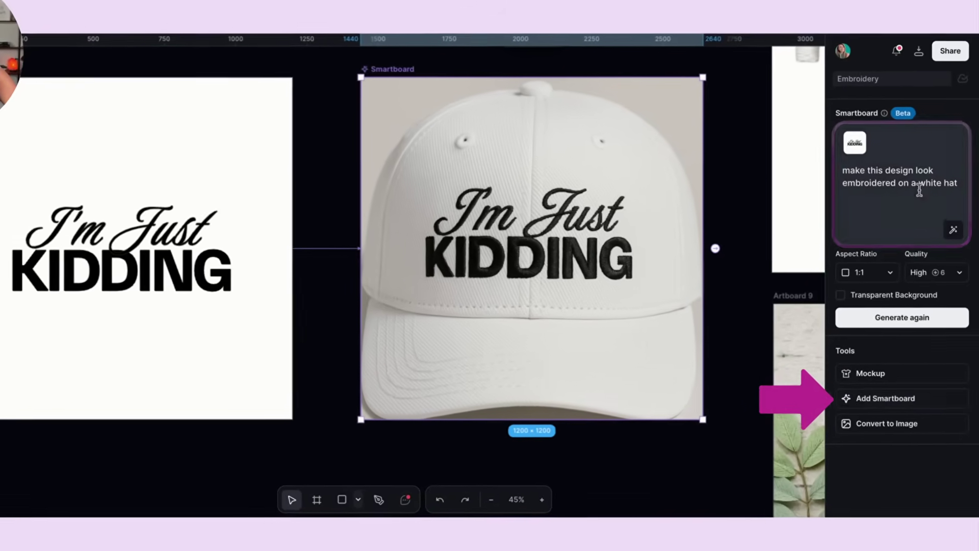
pyautogui.click(872, 175)
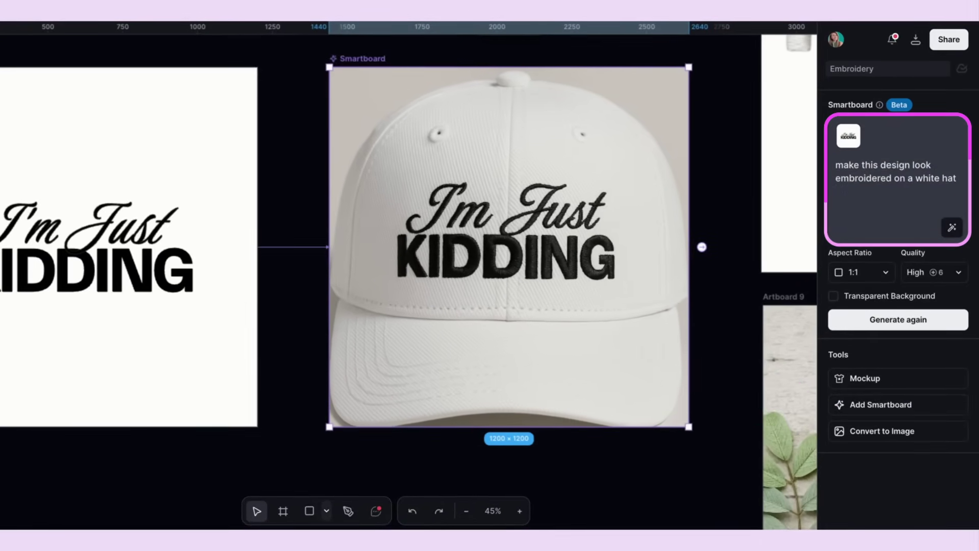
pyautogui.click(604, 269)
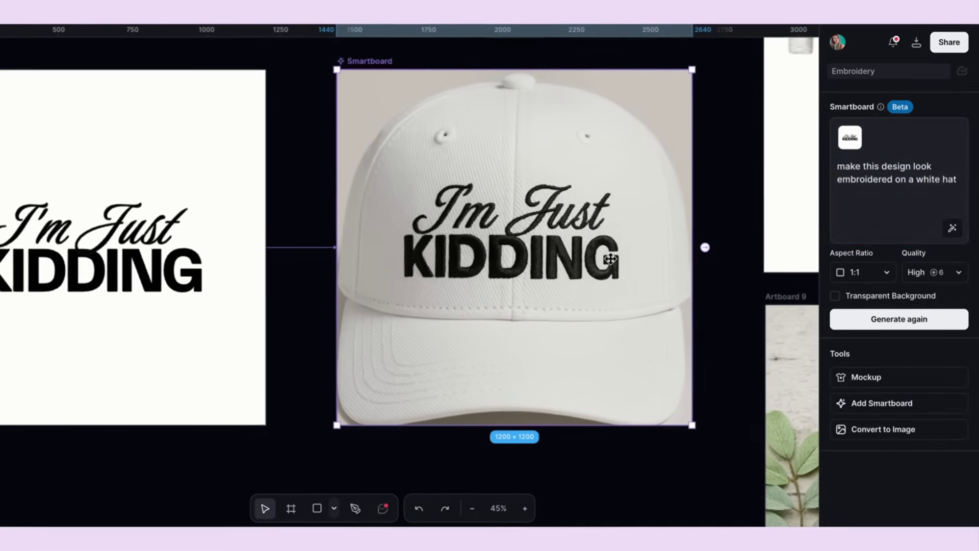
pyautogui.scroll(3, 606, 260)
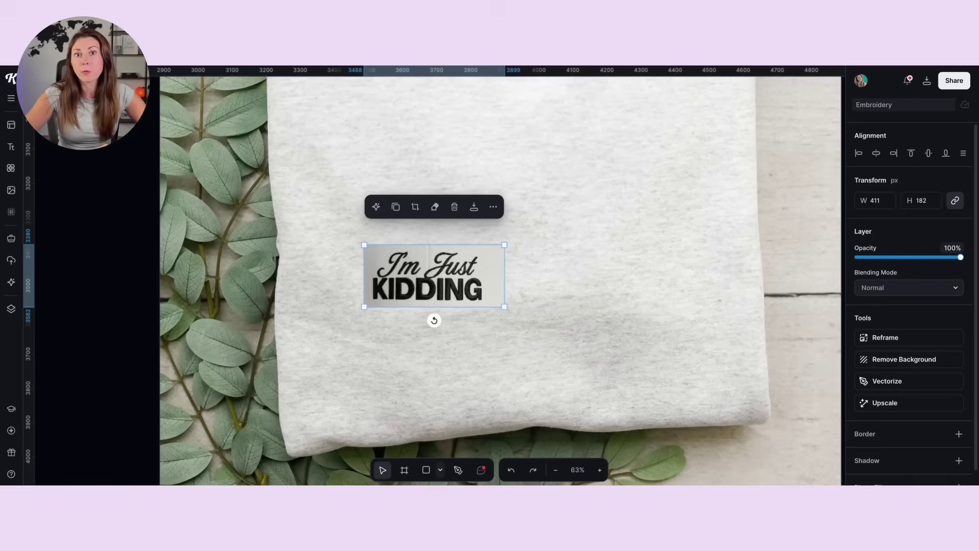
# Enlarge the cropped embroidered lettering on the sweatshirt to about 1130 × 499 px and remove its background.
pyautogui.moveTo(505, 245); pyautogui.dragTo(730, 120)
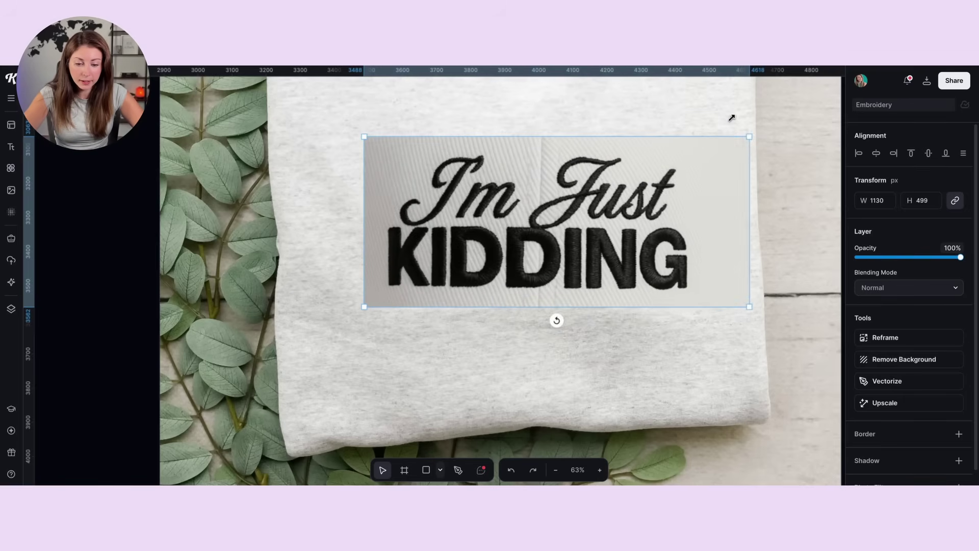
pyautogui.click(896, 360)
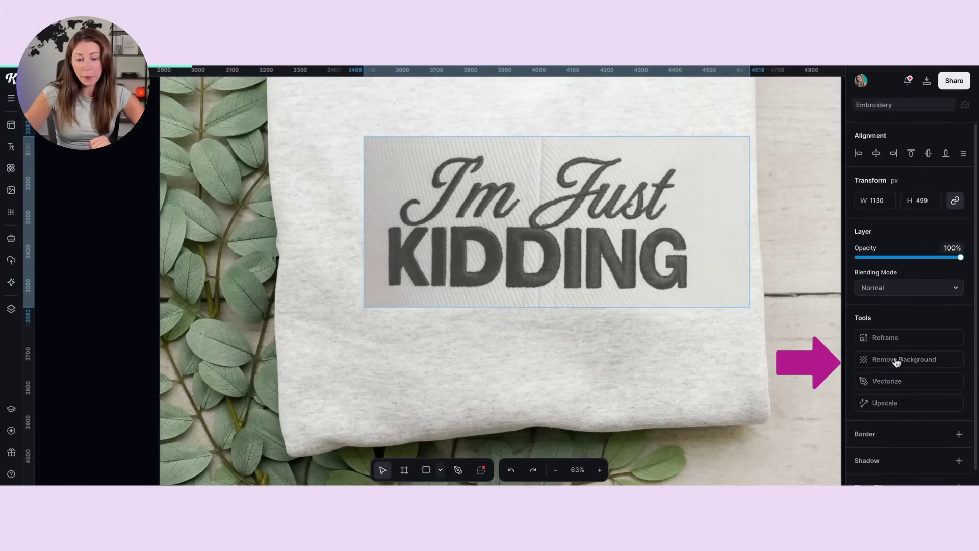
# Scale the cut-out lettering down to about 737 × 333 px, tilt it slightly and position it on the sweatshirt's chest.
pyautogui.scroll(-5, 565, 246)
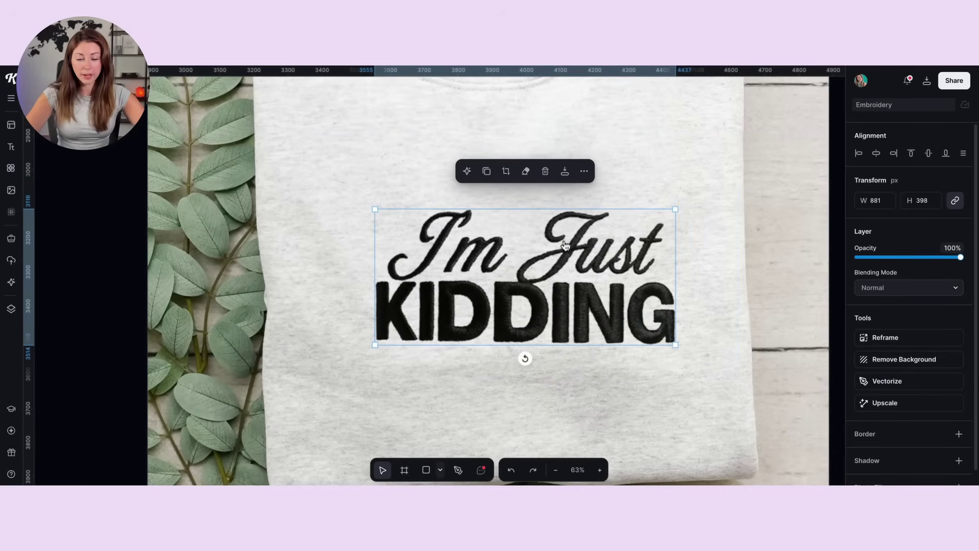
pyautogui.moveTo(631, 204); pyautogui.dragTo(596, 212)
pyautogui.moveTo(533, 280)
pyautogui.mouseDown()
pyautogui.moveTo(539, 260)
pyautogui.moveTo(523, 285)
pyautogui.mouseUp()
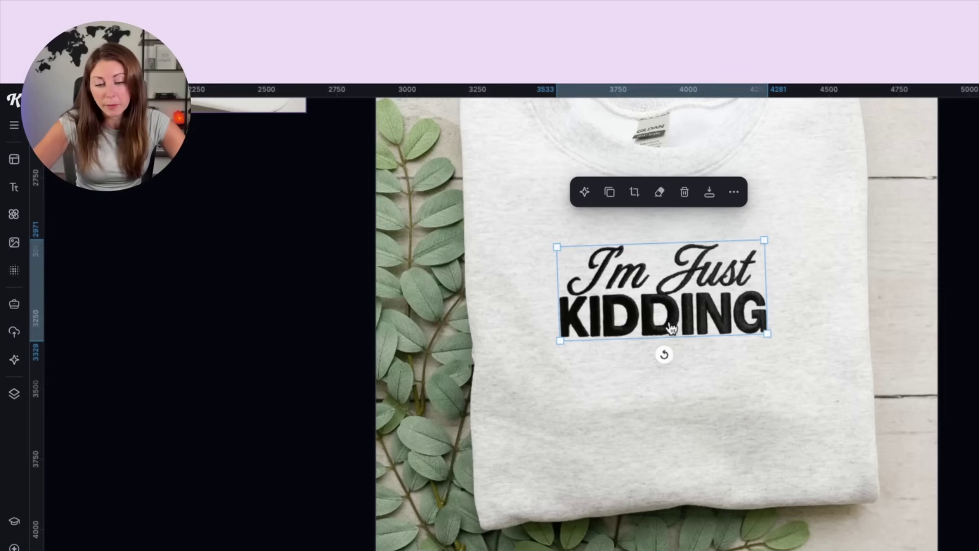
# Examine the black embroidered lettering on the sweatshirt, both up close and in the whole mockup.
pyautogui.scroll(5, 712, 305)
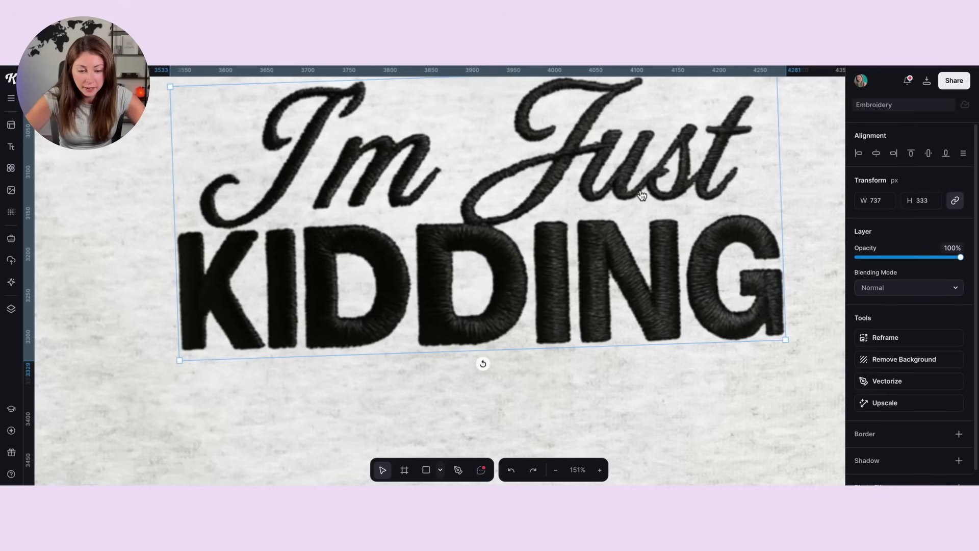
pyautogui.scroll(-5, 642, 195)
pyautogui.click(706, 259)
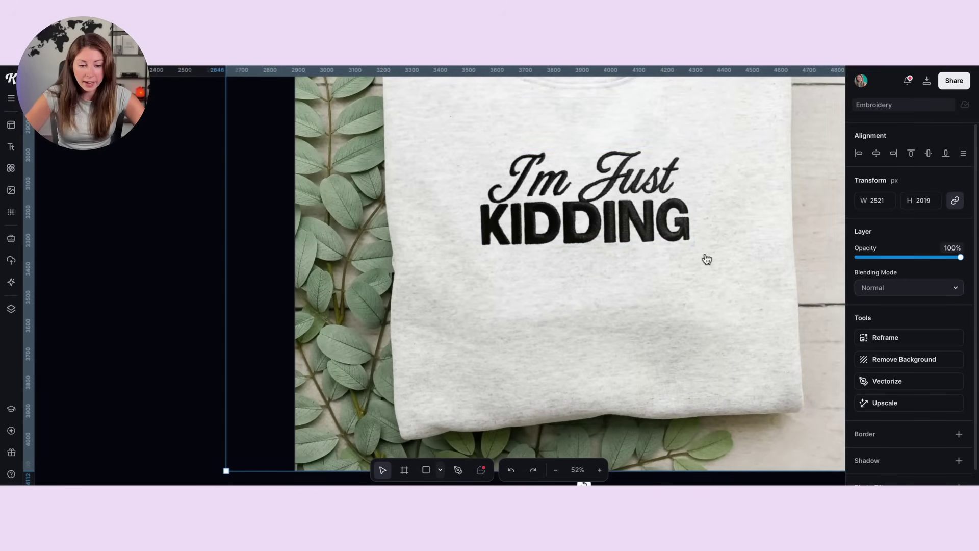
pyautogui.scroll(-4, 707, 259)
pyautogui.scroll(5, 707, 259)
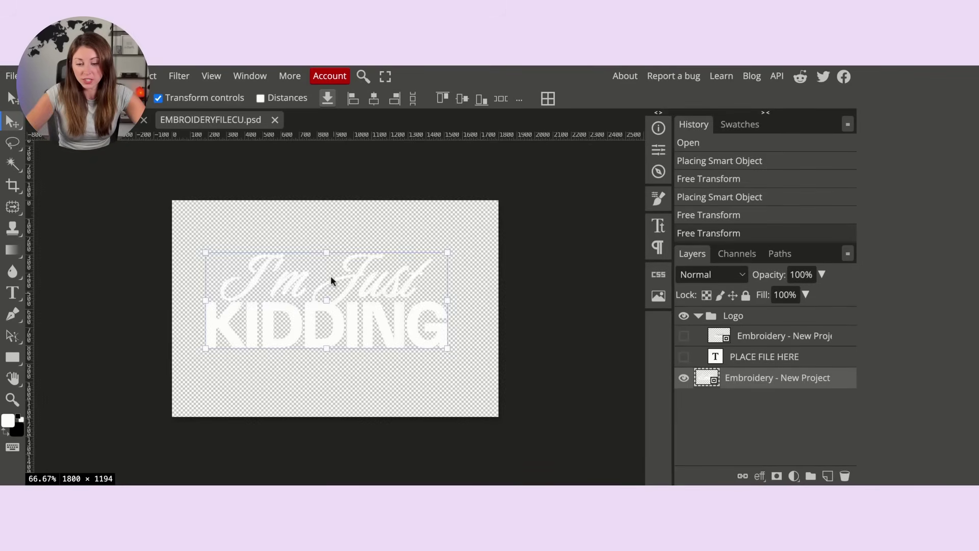
# Examine the stitch texture of the white lettering in the Photopea embroidery-effect document.
pyautogui.scroll(2, 331, 280)
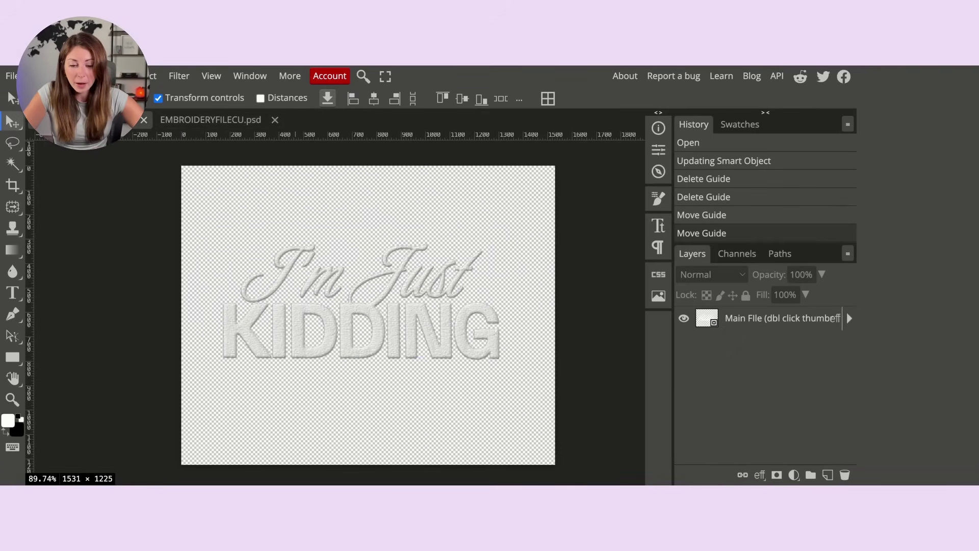
pyautogui.scroll(3, 310, 259)
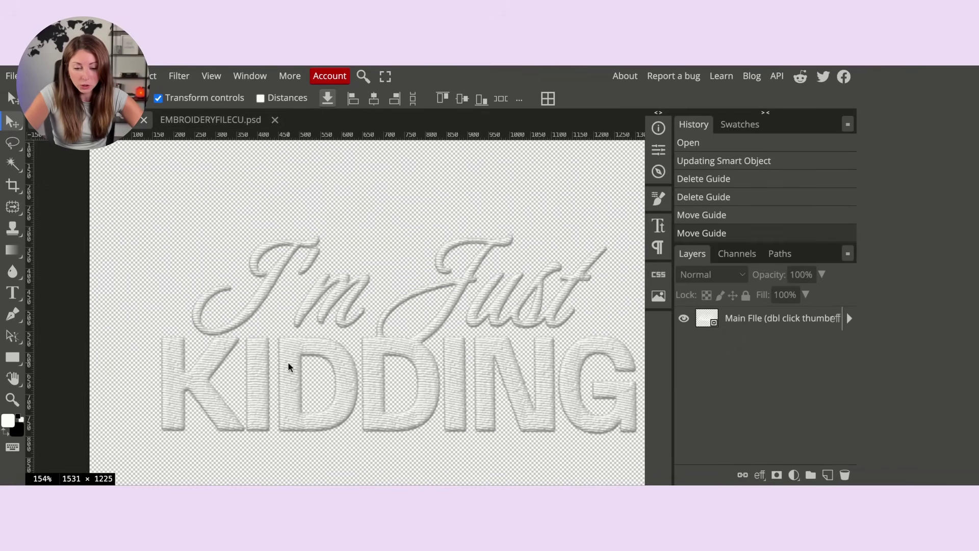
pyautogui.scroll(2, 288, 366)
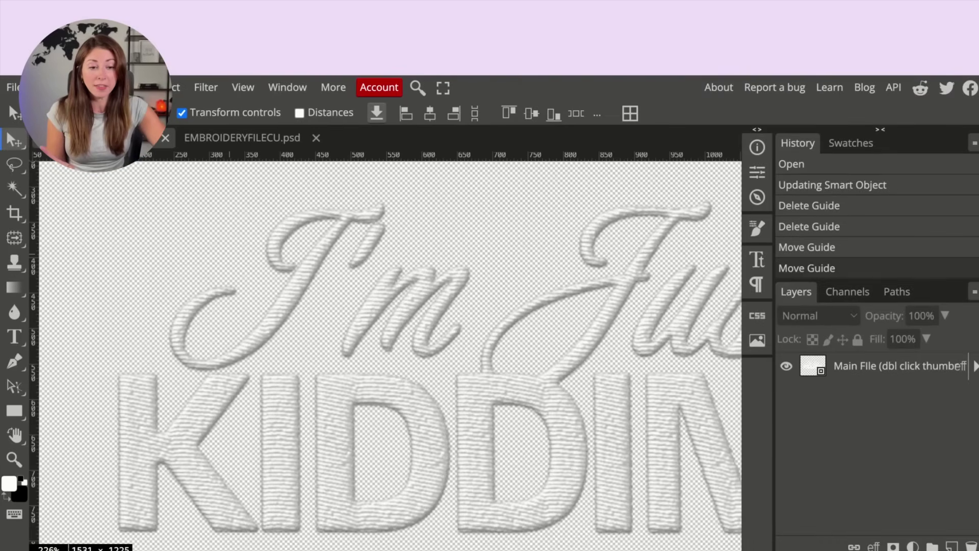
pyautogui.scroll(-1, 515, 271)
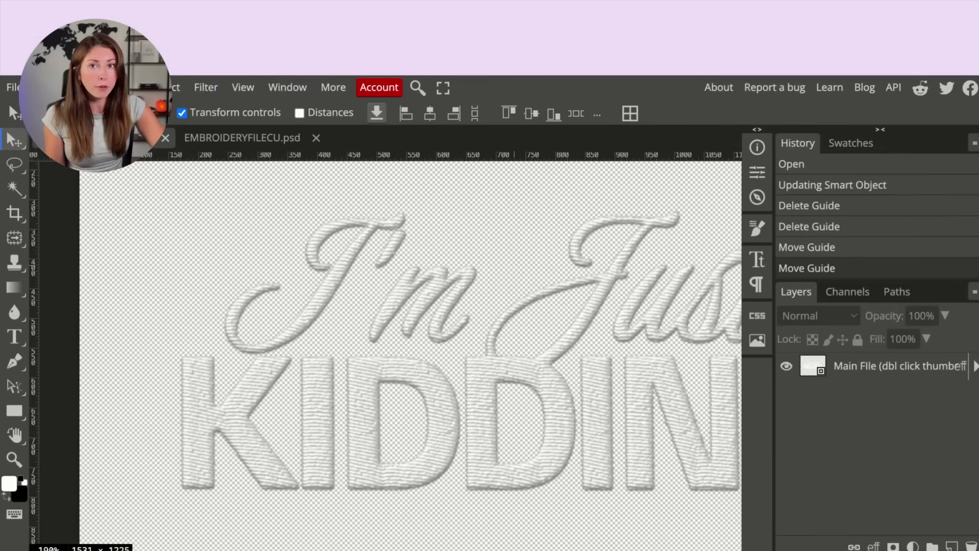
pyautogui.hotkey('ctrl', '-')
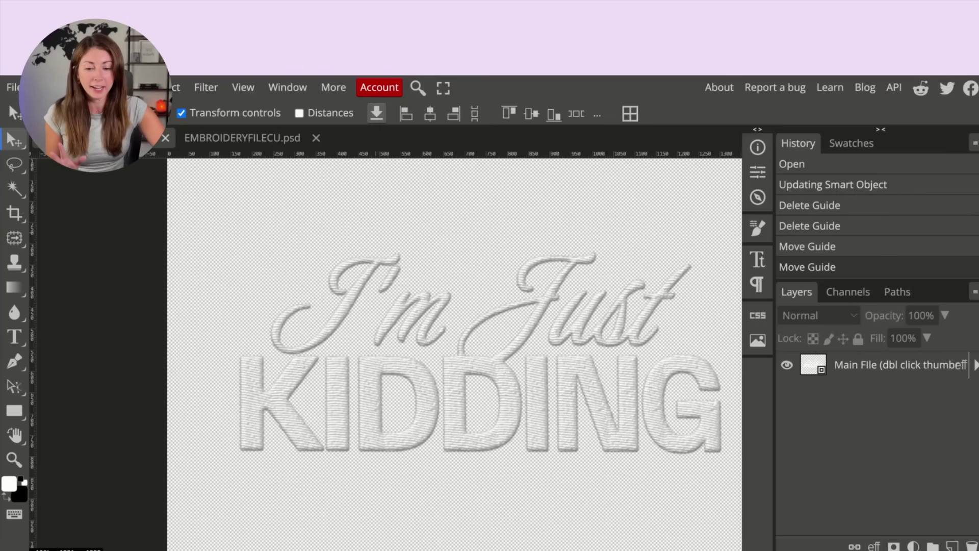
pyautogui.hotkey('ctrl', '+')
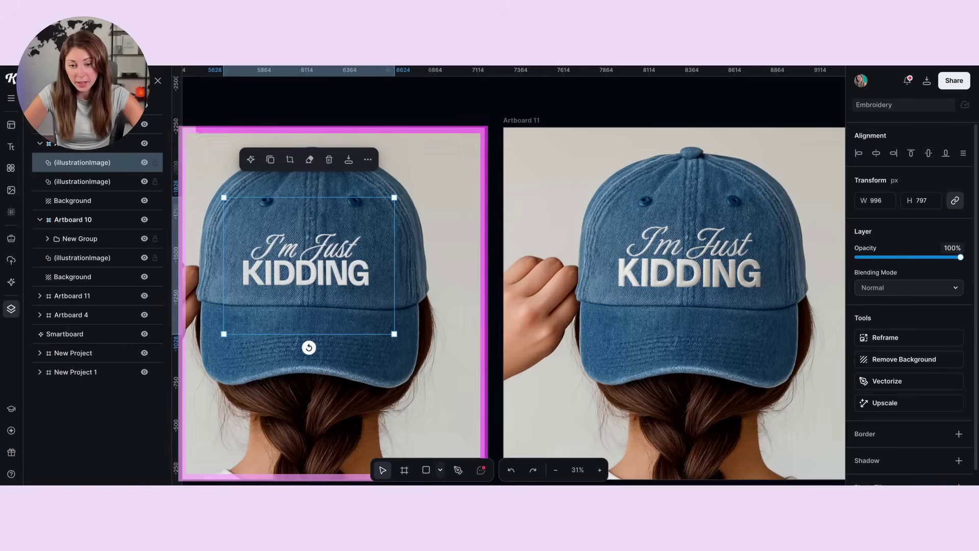
# Inspect the stitch effect of the lettering on the blue hat beside Artboard 11.
pyautogui.click(463, 151)
pyautogui.scroll(1, 360, 264)
pyautogui.scroll(5, 359, 264)
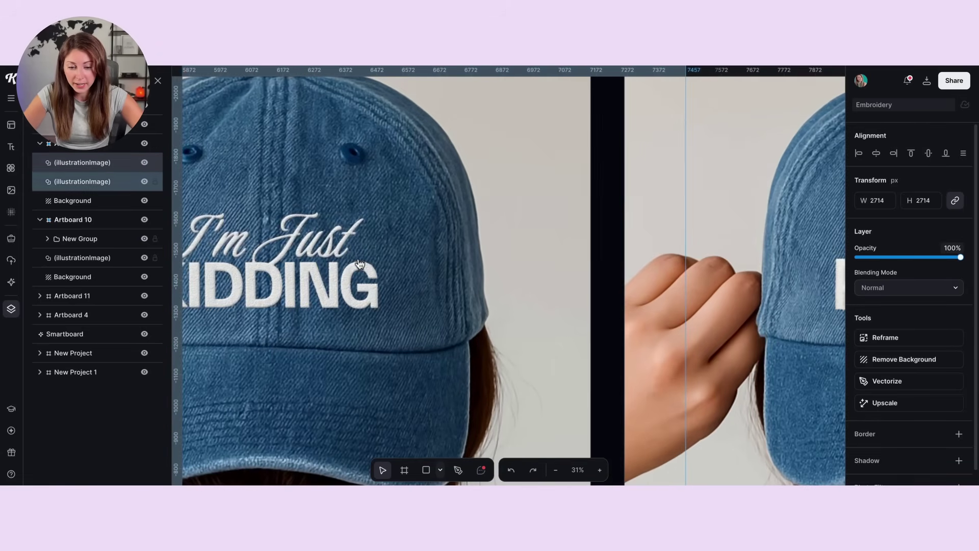
pyautogui.scroll(-5, 324, 260)
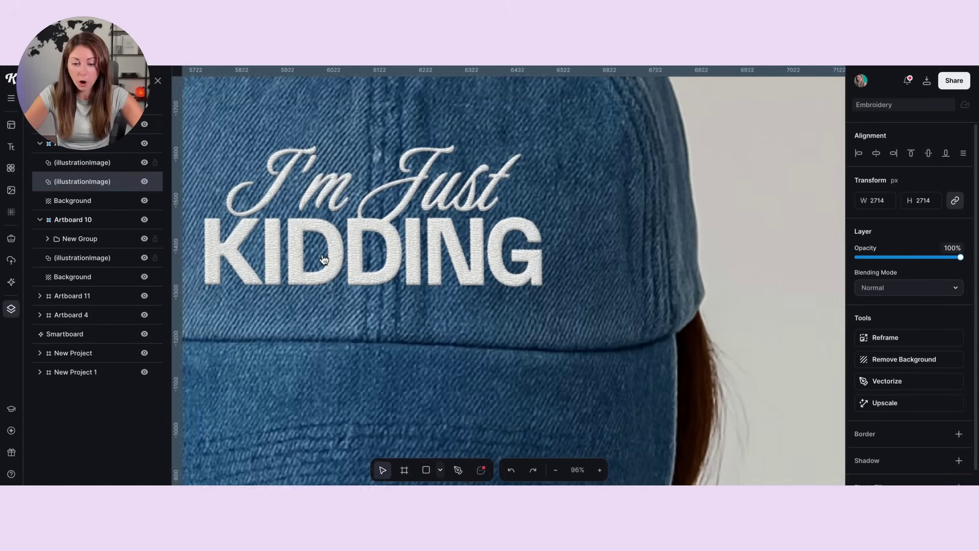
pyautogui.hscroll(-5, 365, 258)
# Compare the embroidered lettering on Artboard 11's hat with the lettering on the neighboring blue hat.
pyautogui.scroll(-3, 365, 257)
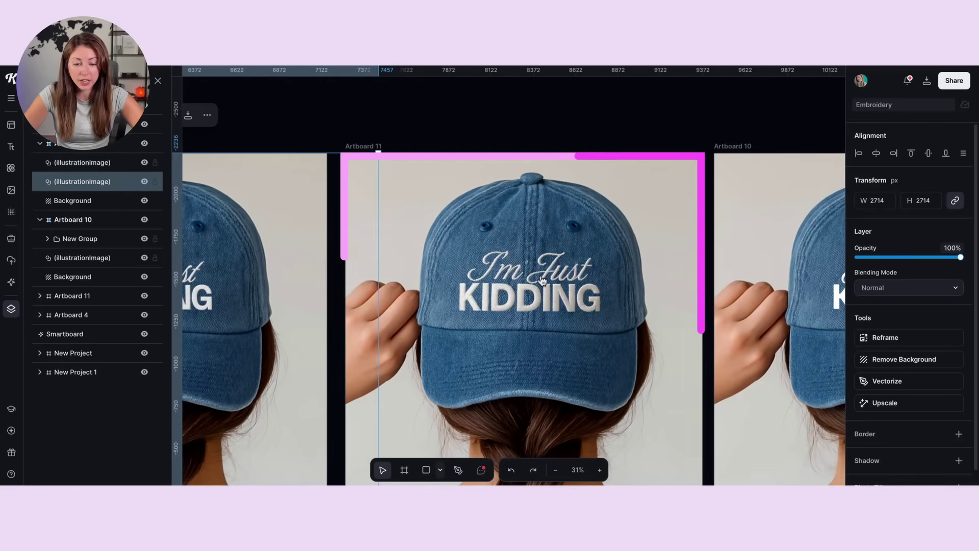
pyautogui.click(525, 306)
pyautogui.click(479, 391)
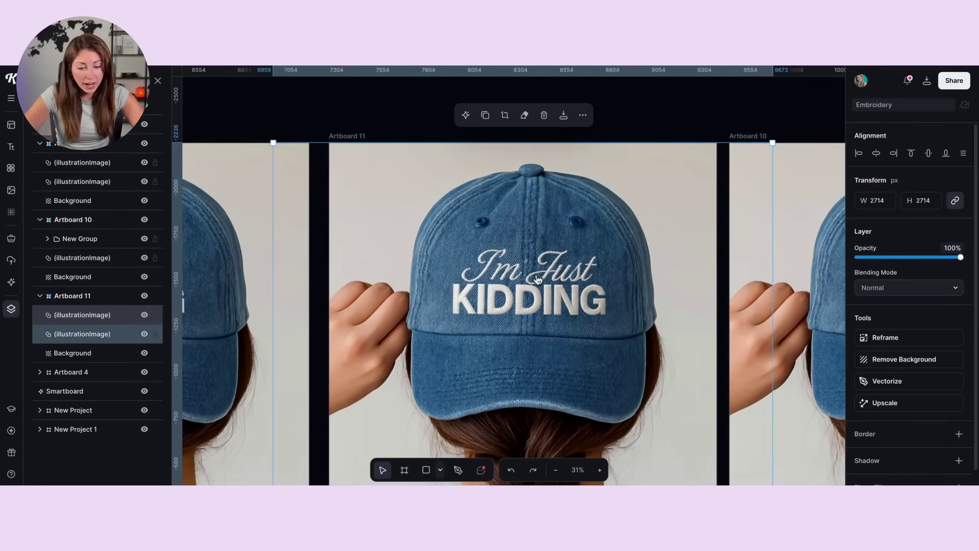
pyautogui.scroll(6, 536, 281)
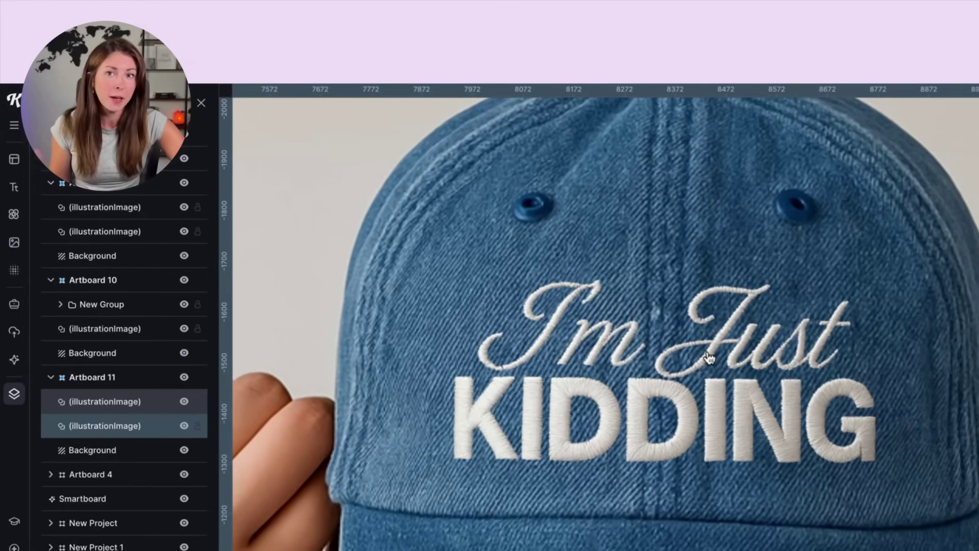
pyautogui.hscroll(-5, 399, 346)
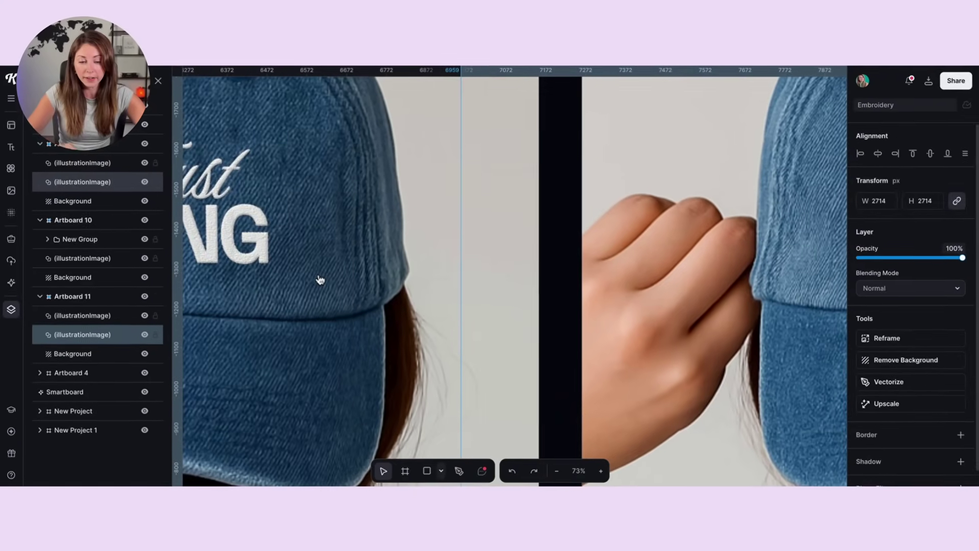
pyautogui.hscroll(5, 331, 317)
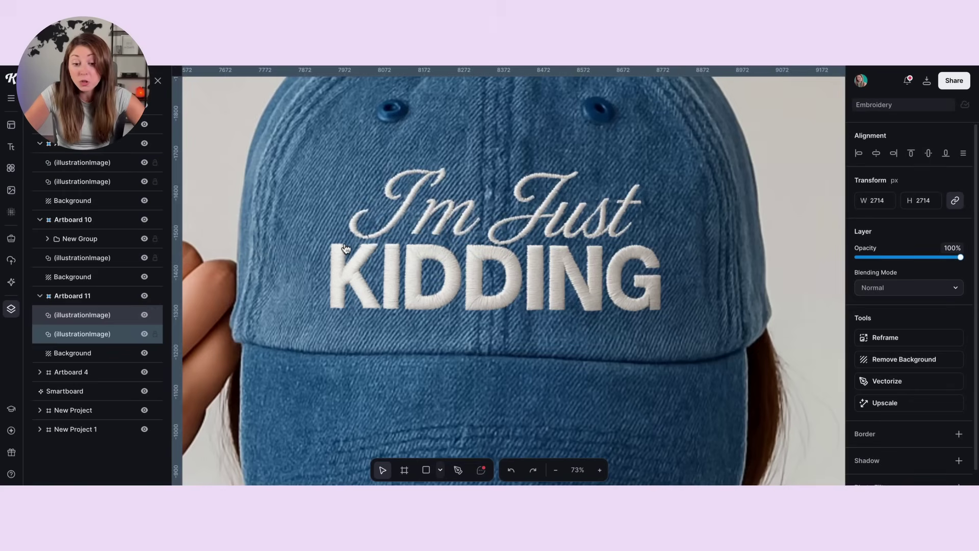
# Examine the thread direction and edges of both lettering lines on Artboard 11's hat.
pyautogui.scroll(-3, 345, 248)
pyautogui.scroll(5, 411, 230)
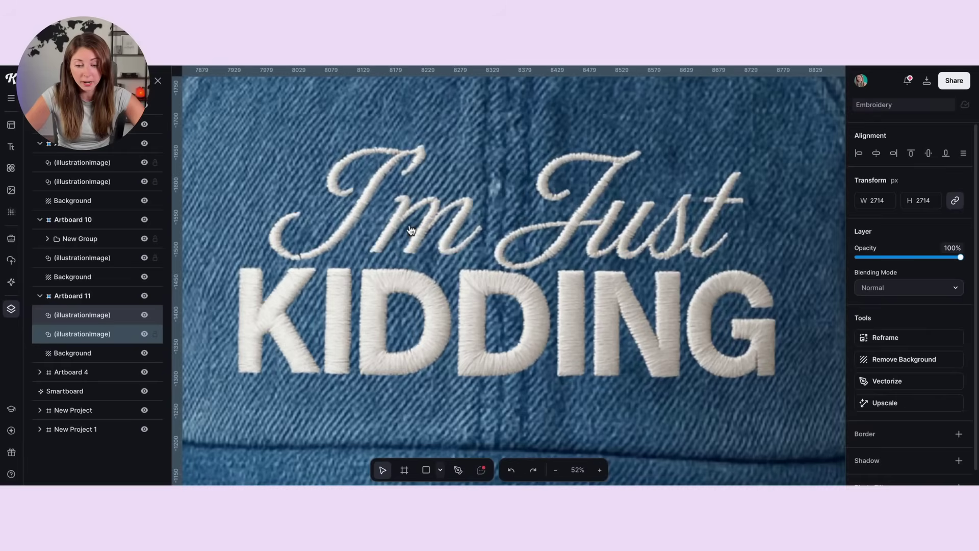
pyautogui.scroll(-3, 380, 352)
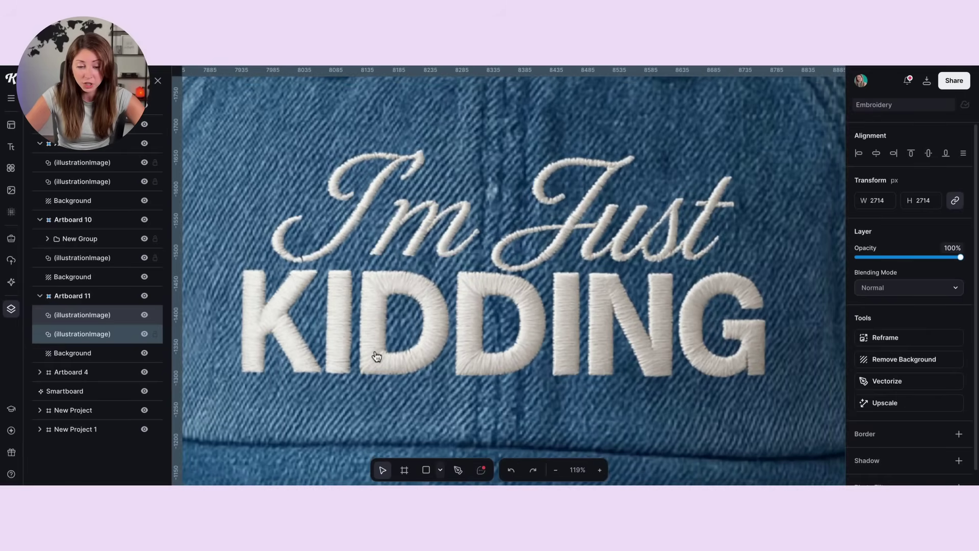
pyautogui.scroll(5, 470, 285)
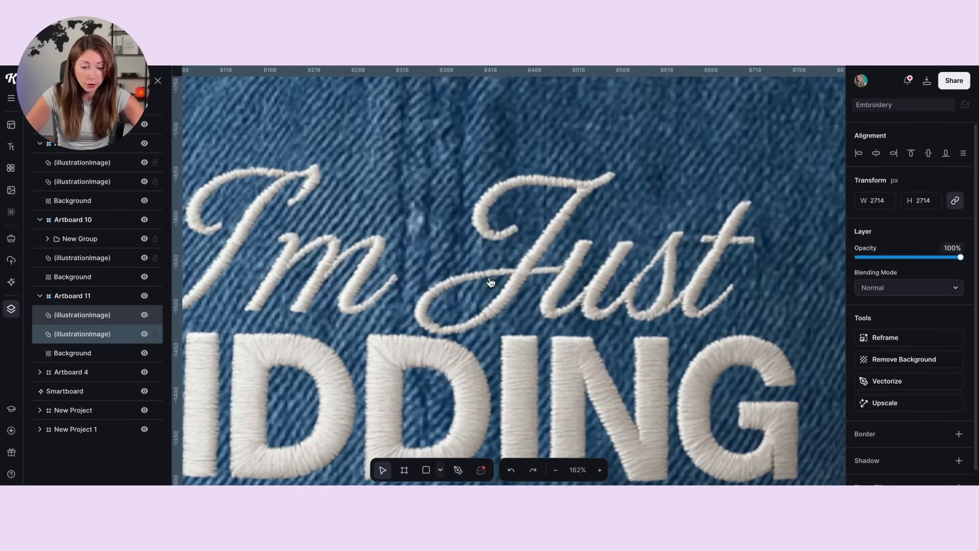
pyautogui.scroll(-1, 612, 272)
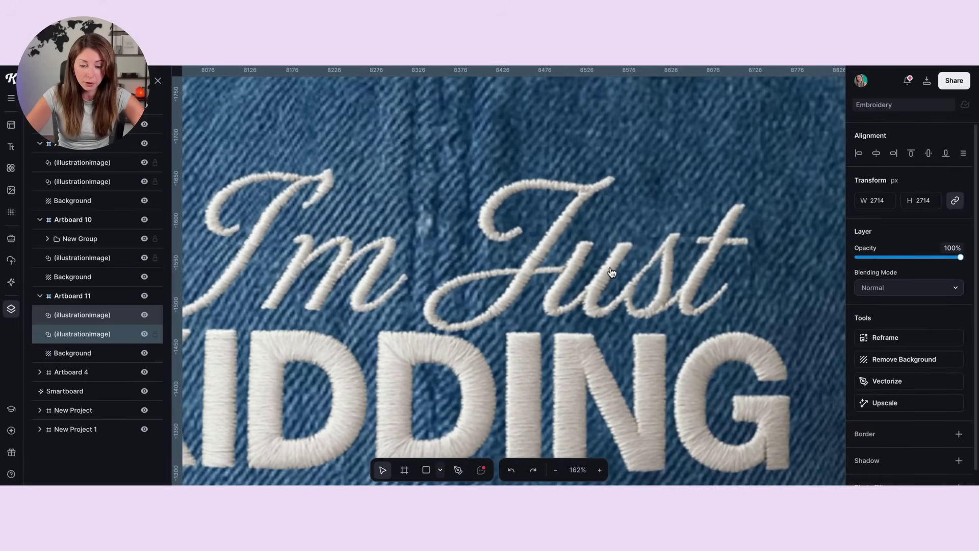
# View the flat lettering on Artboard 10's hat and check its lettering group and image layers.
pyautogui.scroll(-5, 612, 272)
pyautogui.hscroll(10, 610, 275)
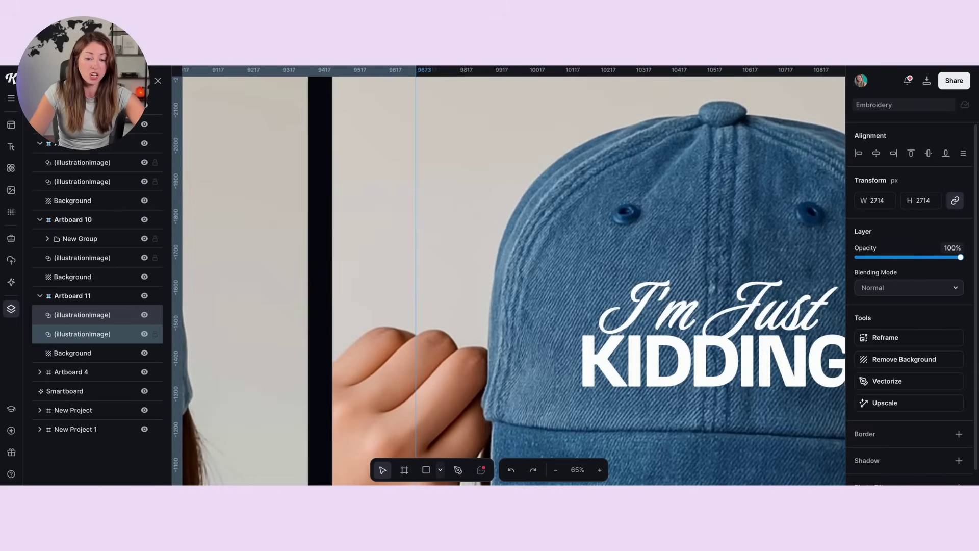
pyautogui.click(79, 238)
pyautogui.click(82, 257)
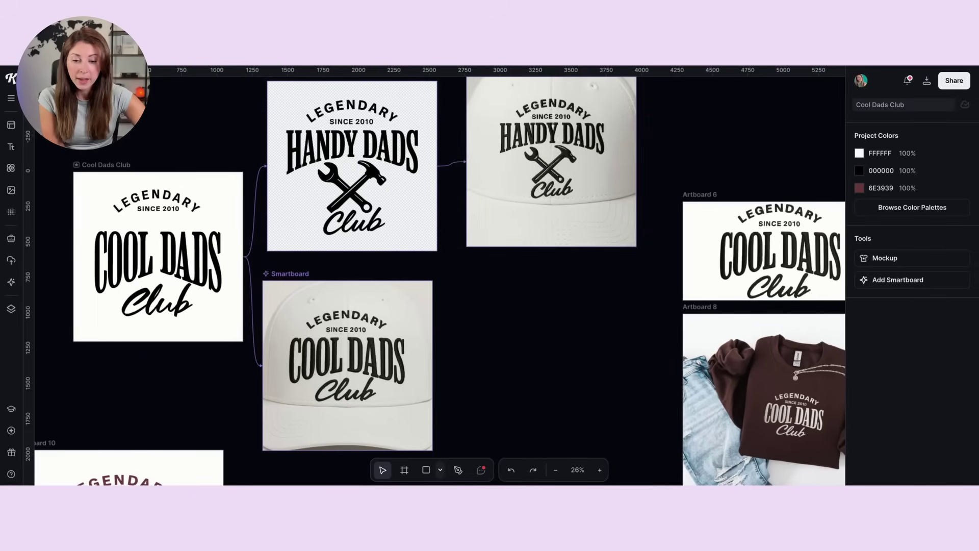
# Examine the "Handy Dads Club" embroidered hat and its source design in the Cool Dads Club project.
pyautogui.scroll(5, 342, 179)
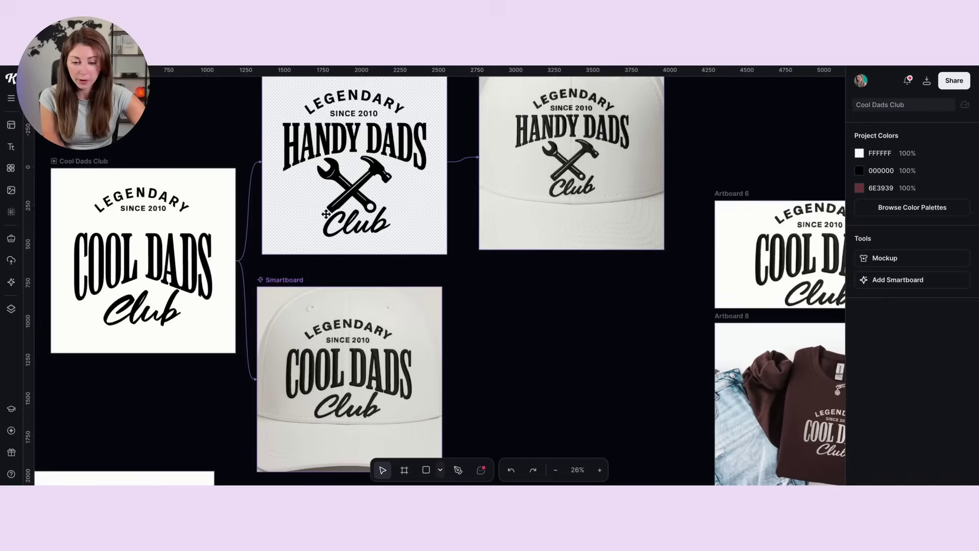
pyautogui.hscroll(5, 326, 214)
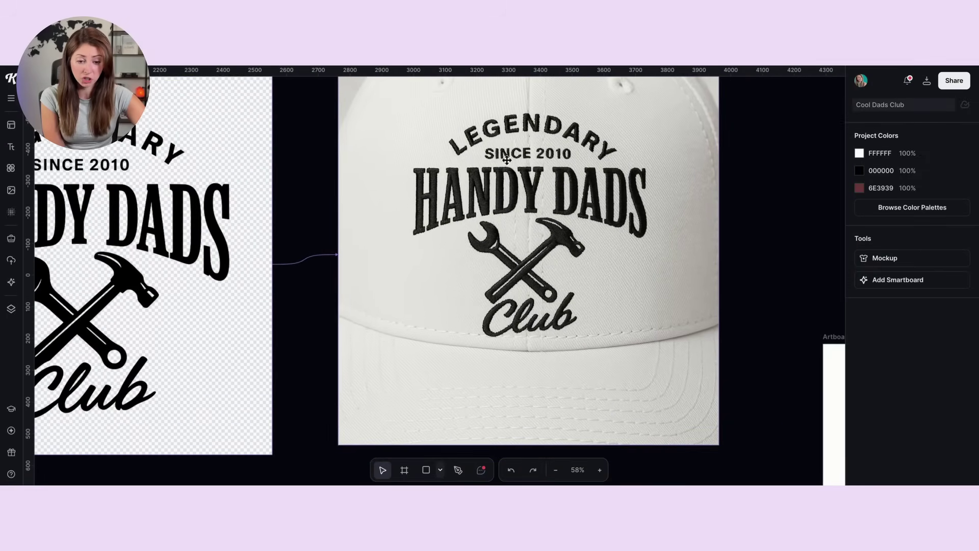
pyautogui.scroll(3, 518, 158)
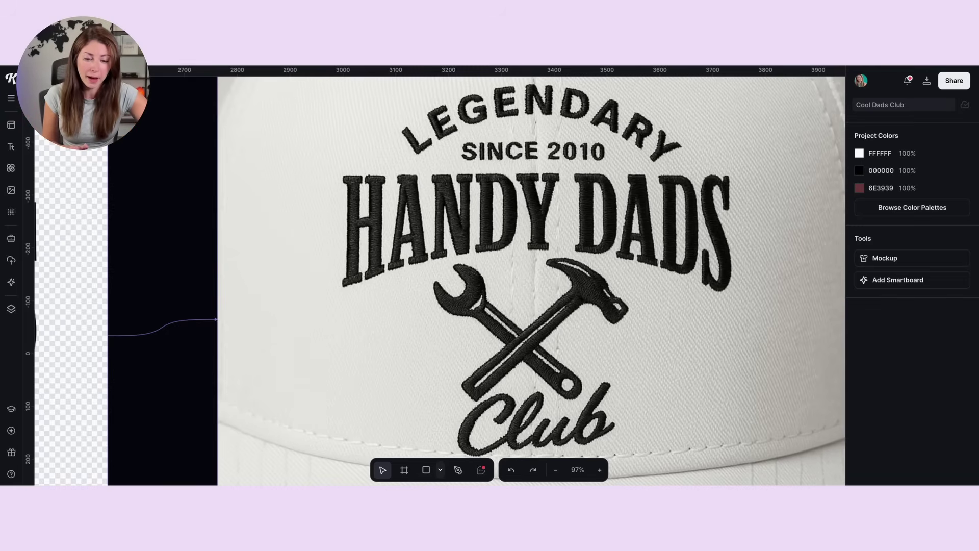
pyautogui.scroll(-5, 520, 156)
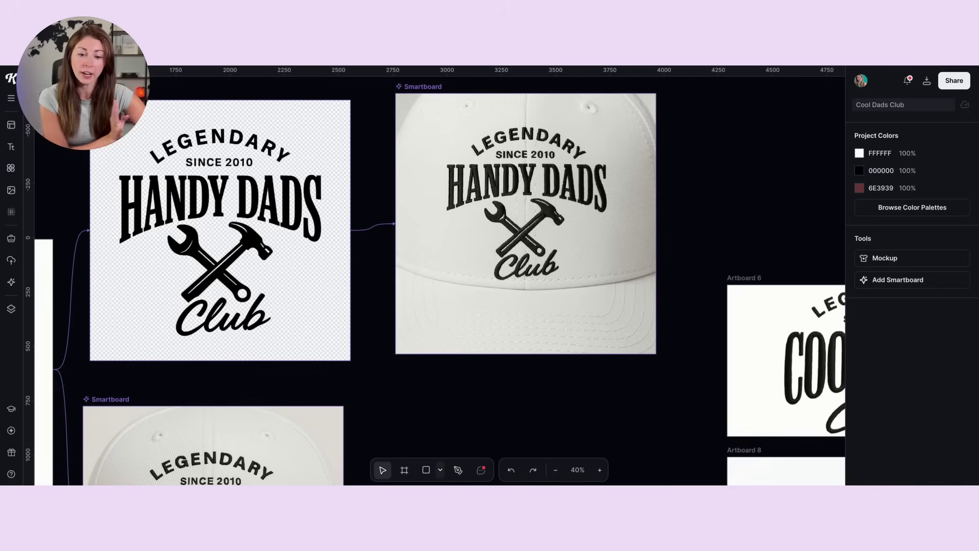
# Select the "Handy Dads Club" hat smartboard and inspect its prompt and stitch detail up close.
pyautogui.click(528, 165)
pyautogui.hotkey('shift', '2')
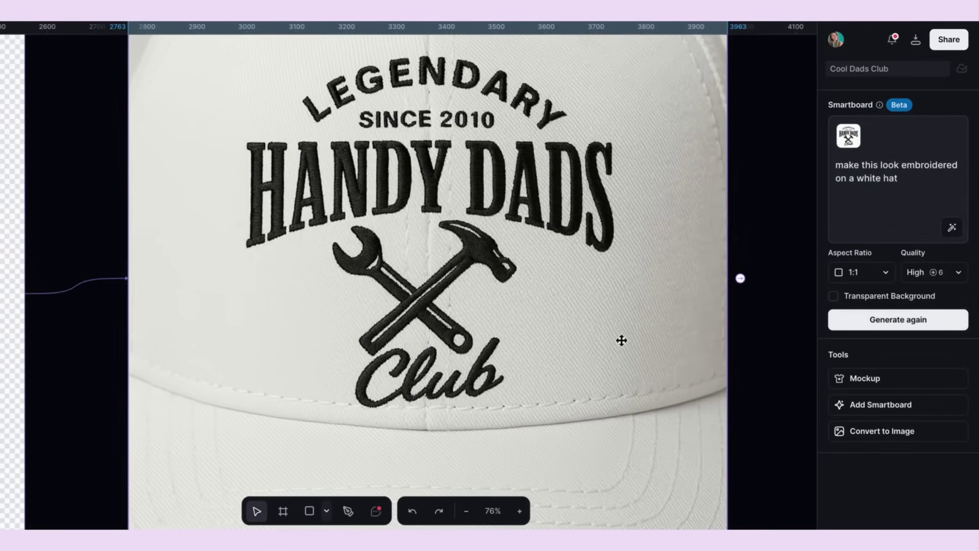
pyautogui.scroll(-2, 622, 339)
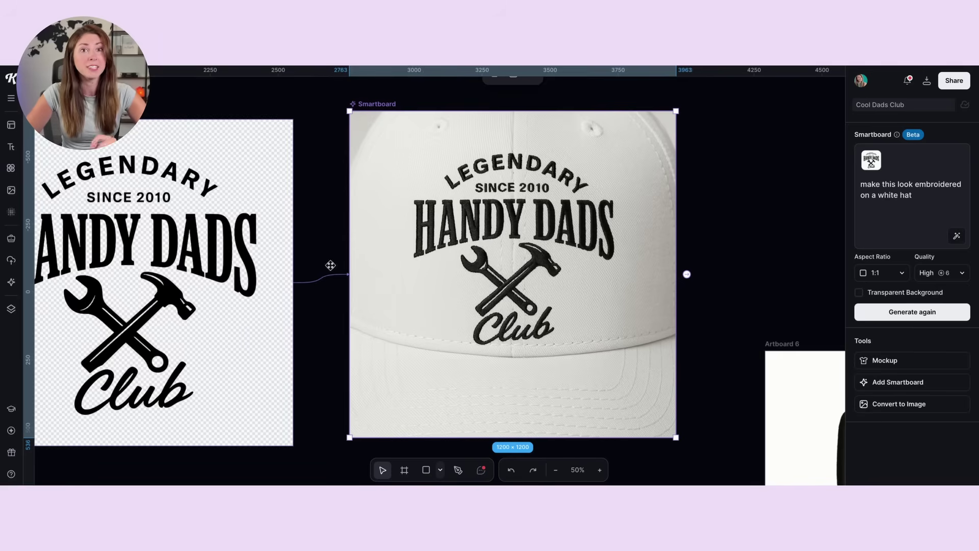
pyautogui.scroll(10, 466, 176)
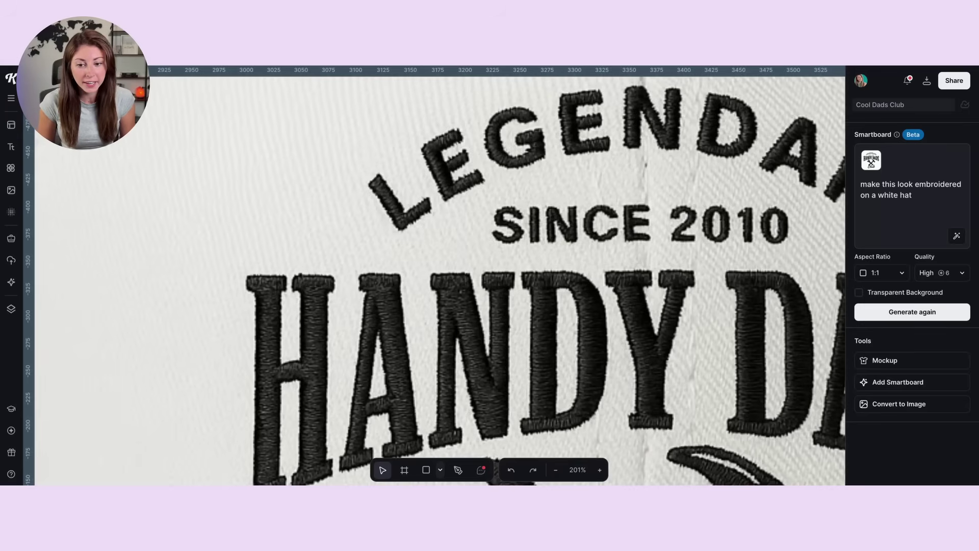